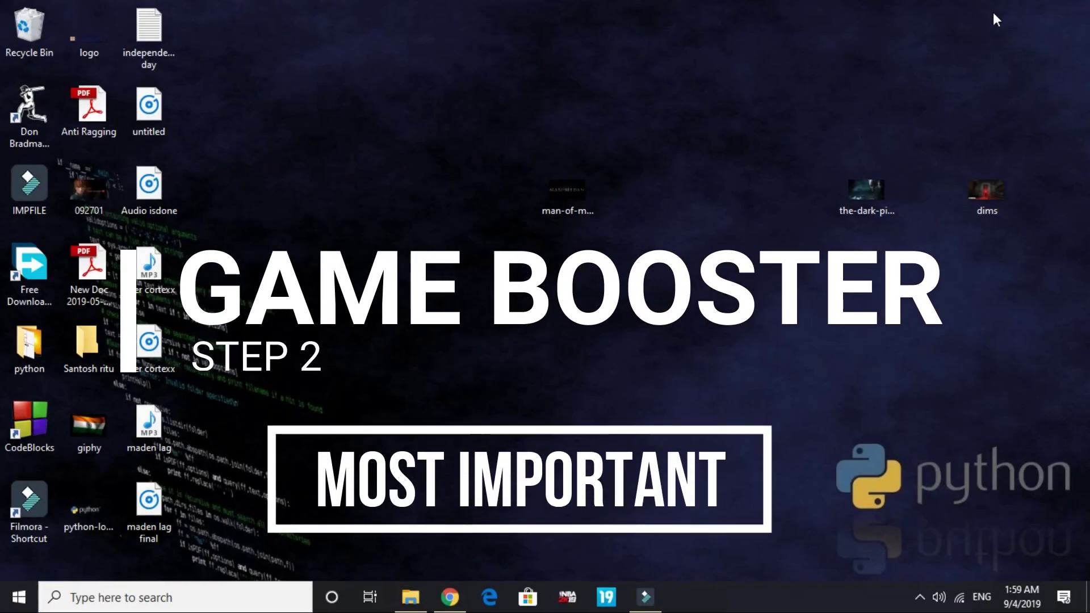
Search Chrome for 'download razer cortex game booster' and open the razer.com Cortex result in a new tab
{"action": "left_click", "coordinate": [450, 597]}
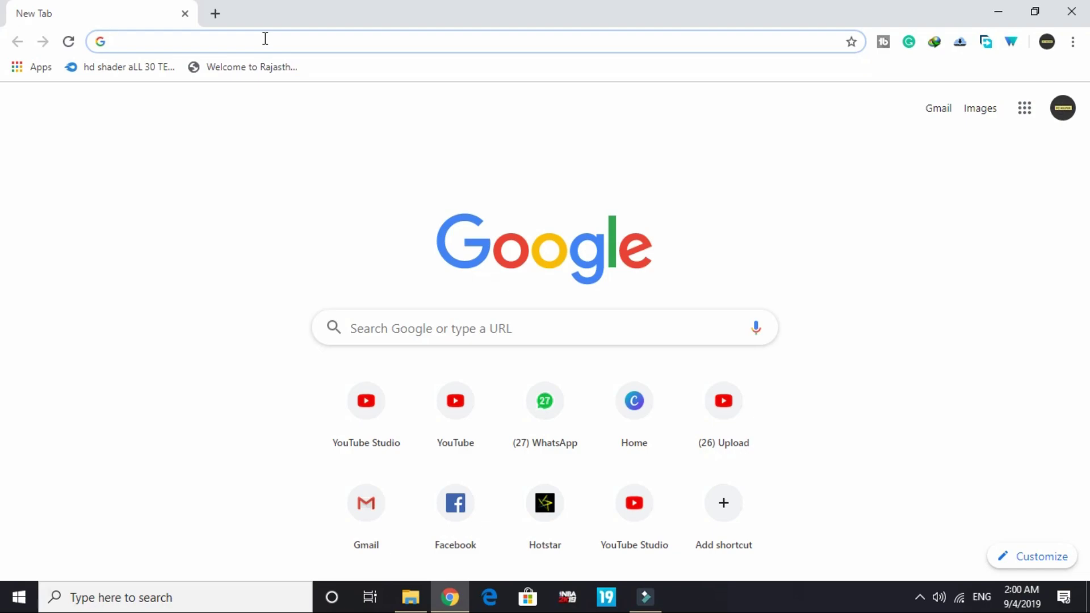
{"action": "type", "text": "download"}
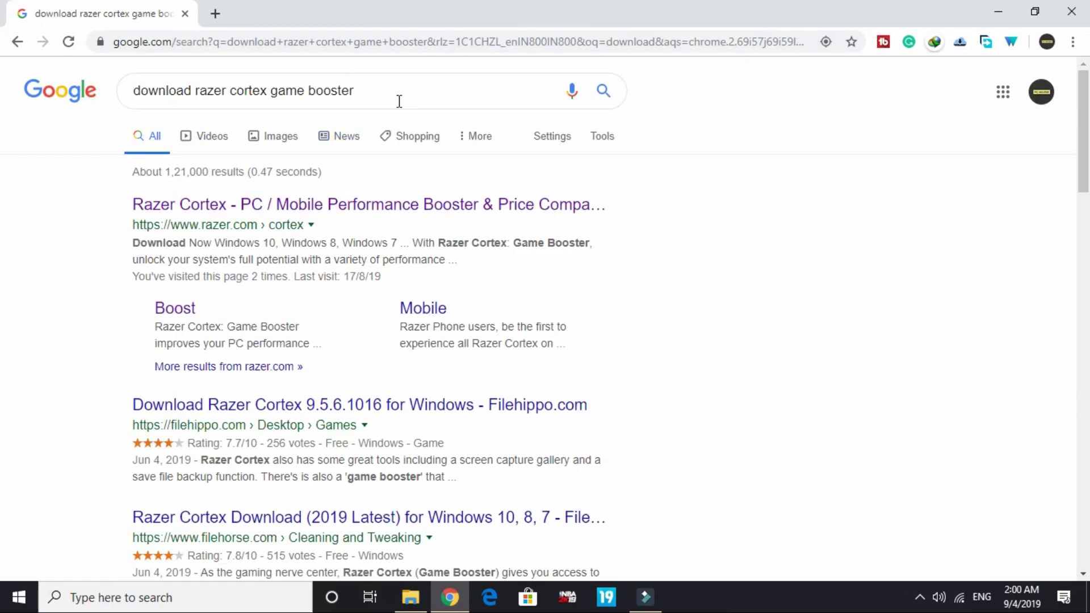
{"action": "right_click", "coordinate": [195, 213]}
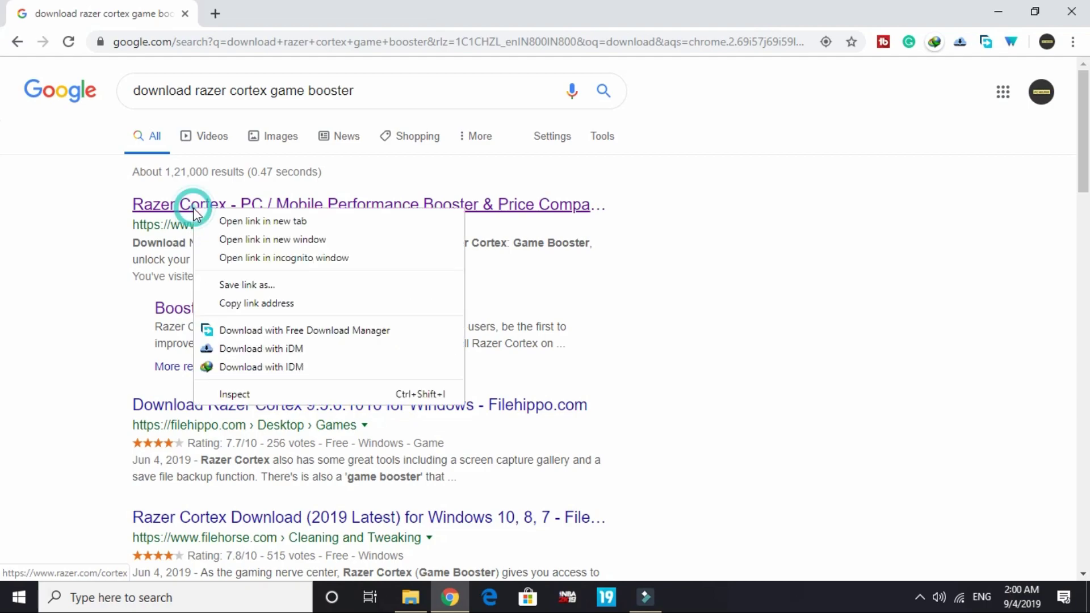
{"action": "left_click", "coordinate": [267, 220]}
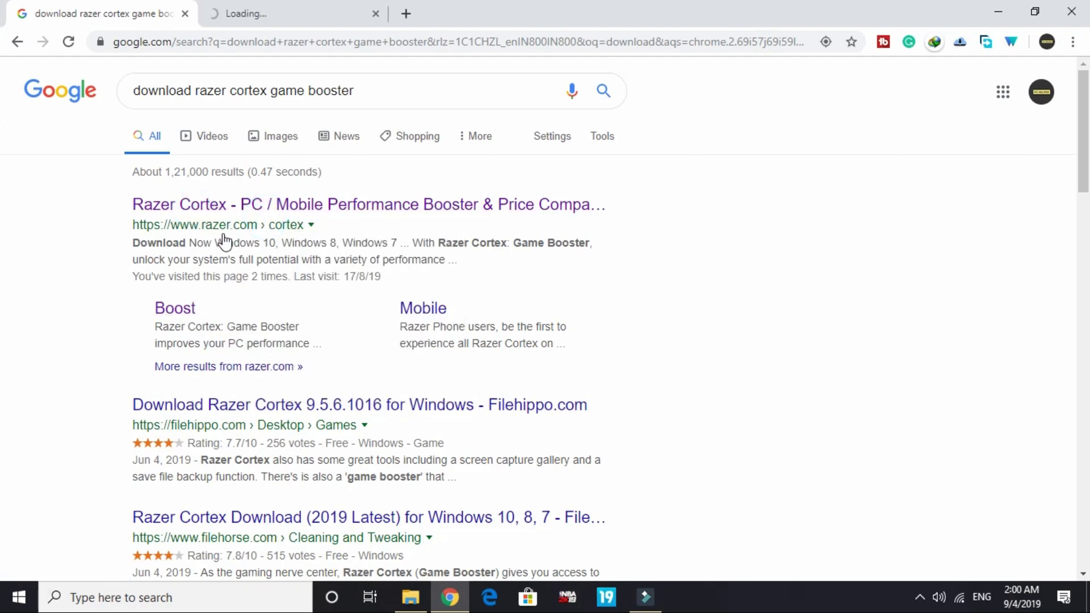
Switch to the newly opened Razer Cortex tab
{"action": "left_click", "coordinate": [291, 16]}
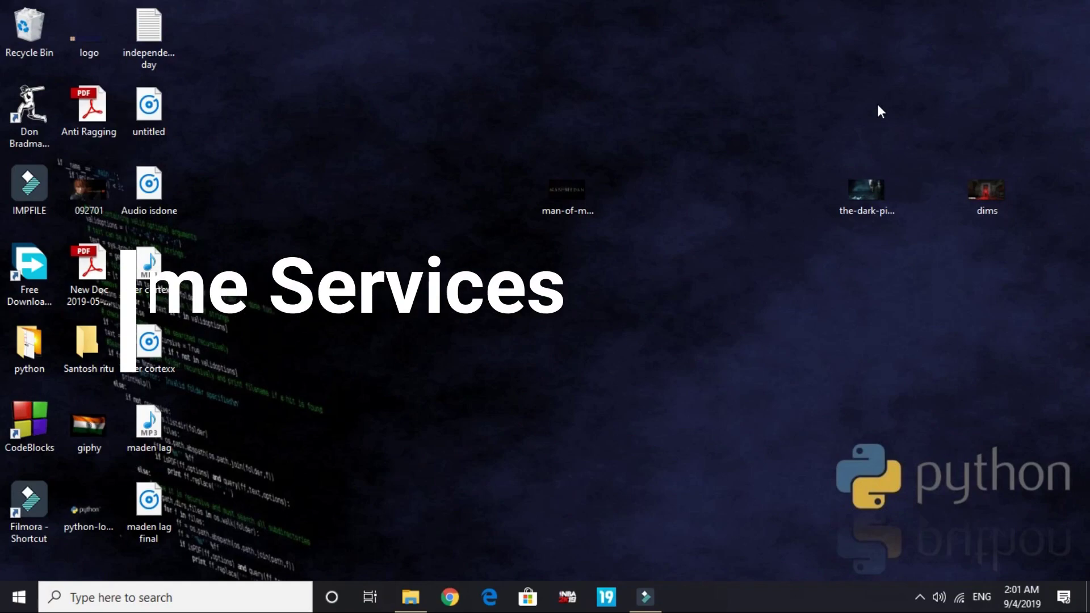
Search for 'services', launch the Services app, and scroll down toward the Xbox entries
{"action": "left_click", "coordinate": [190, 602]}
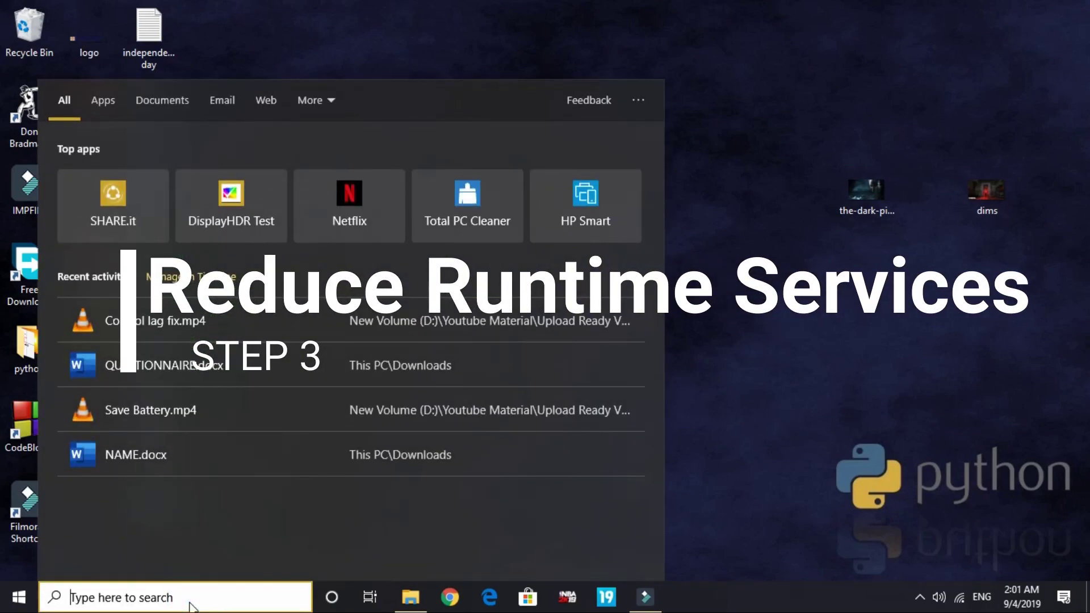
{"action": "type", "text": "ser"}
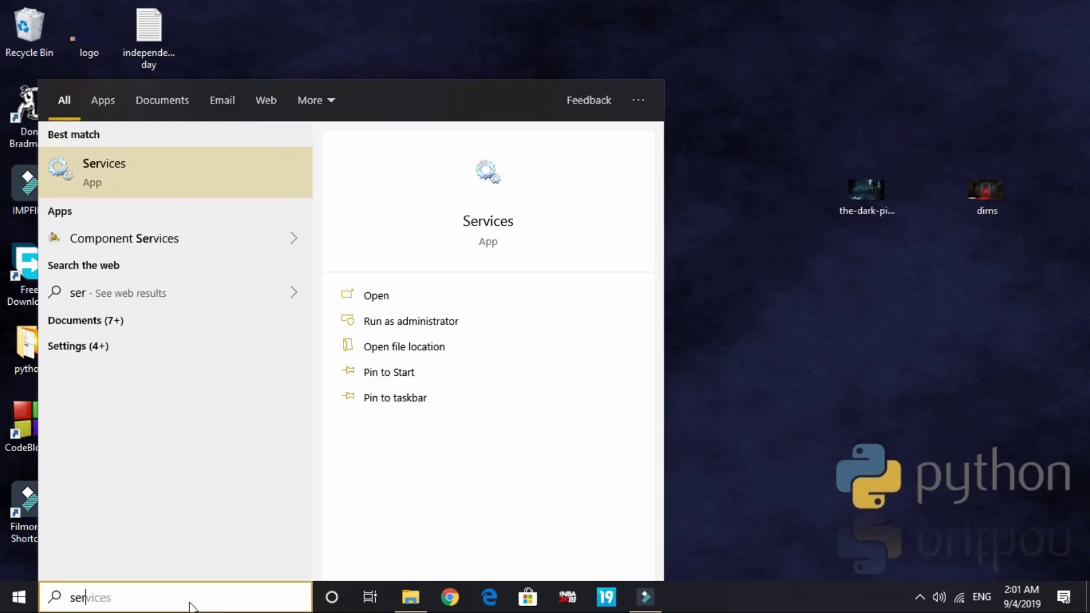
{"action": "type", "text": "vic"}
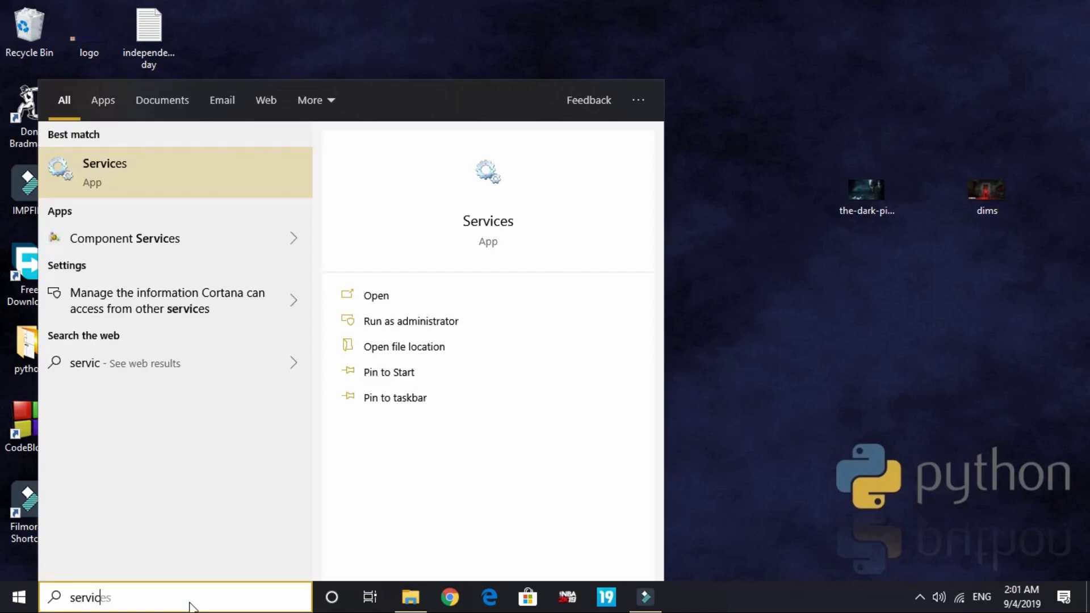
{"action": "left_click", "coordinate": [115, 171]}
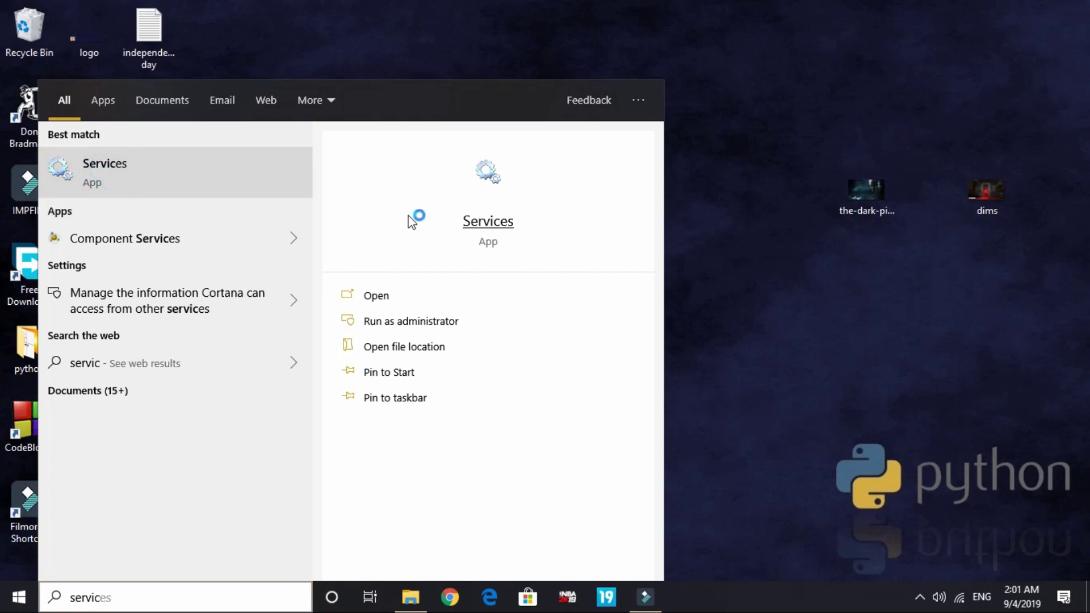
{"action": "left_click", "coordinate": [807, 70]}
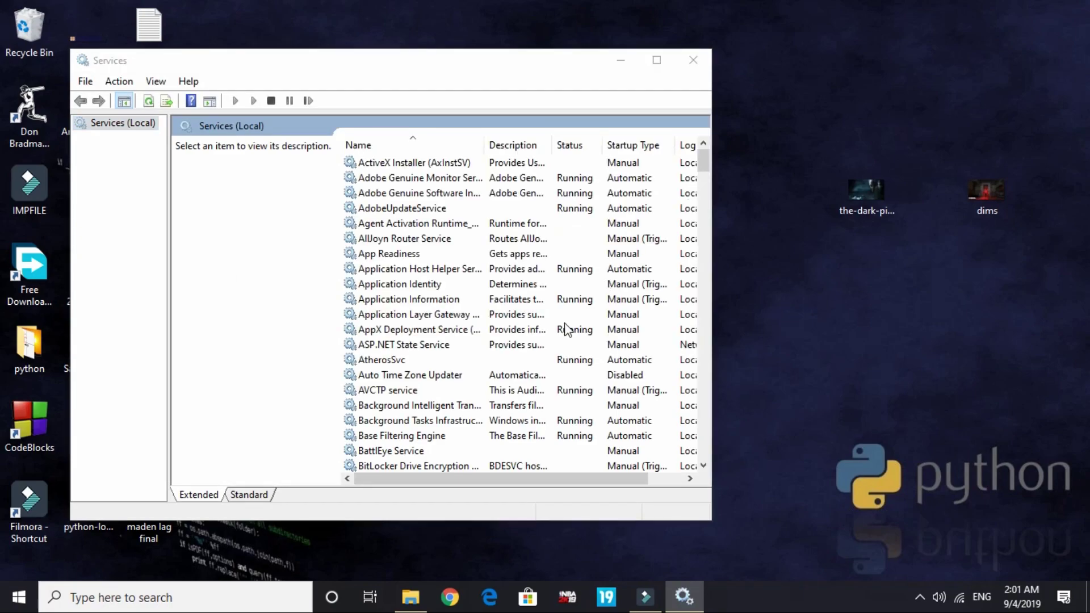
{"action": "scroll", "coordinate": [564, 323], "scroll_direction": "down", "scroll_amount": 7}
{"action": "key", "text": "super+Tab"}
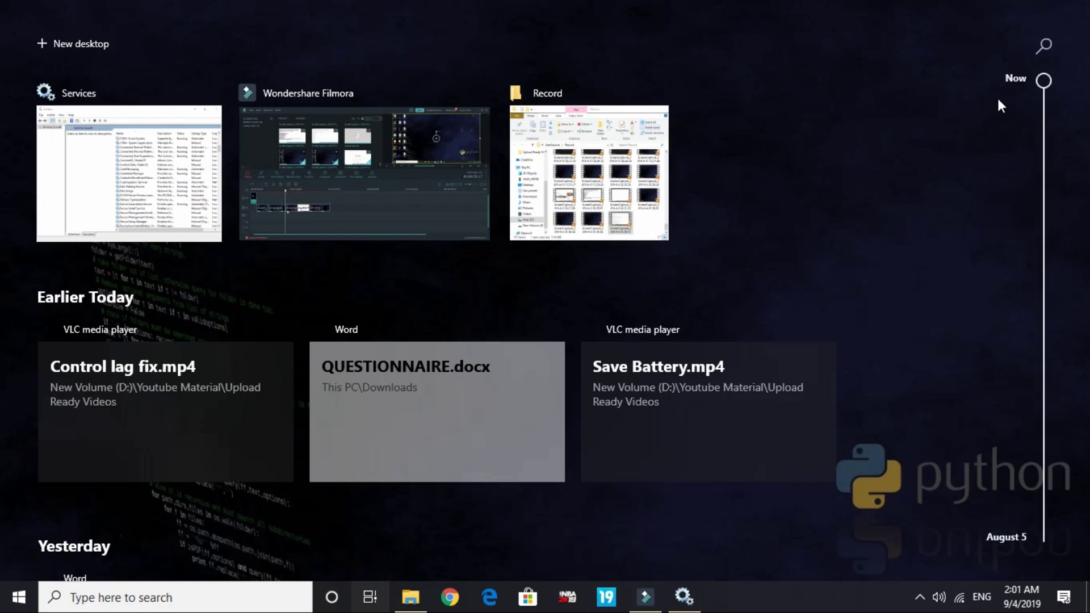
{"action": "key", "text": "Escape"}
{"action": "scroll", "coordinate": [511, 343], "scroll_direction": "down", "scroll_amount": 20}
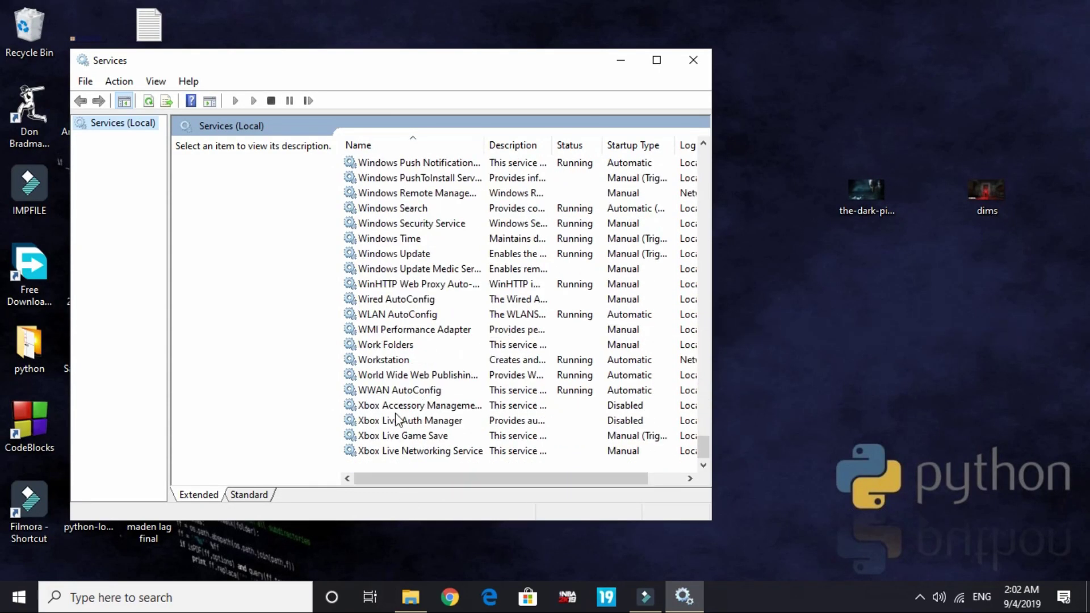
Set Xbox Accessory Management Service's startup type to Disabled and apply it
{"action": "left_click", "coordinate": [391, 409]}
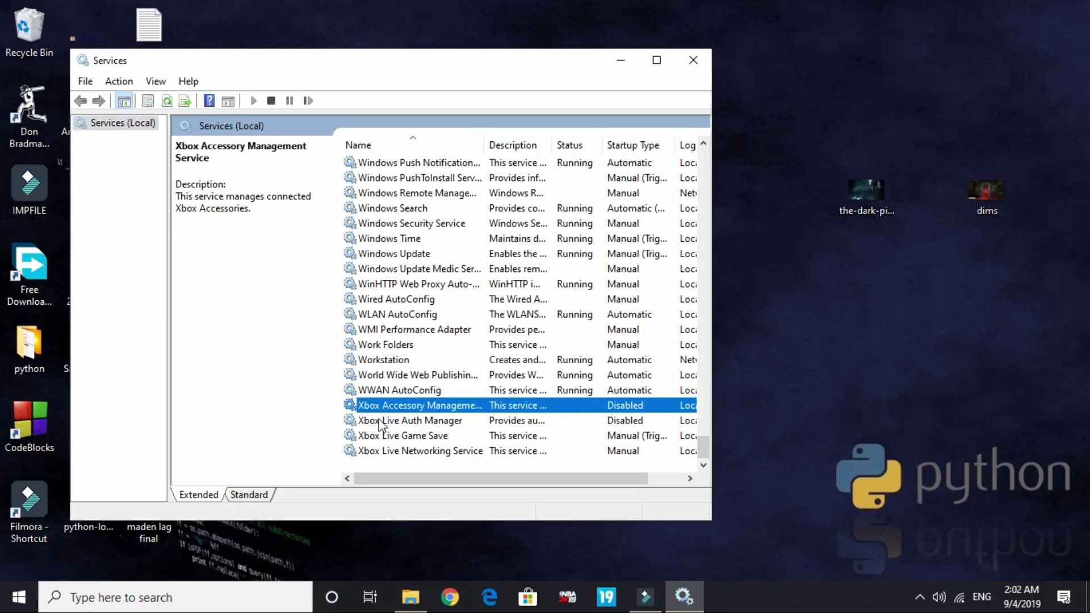
{"action": "left_click", "coordinate": [380, 421]}
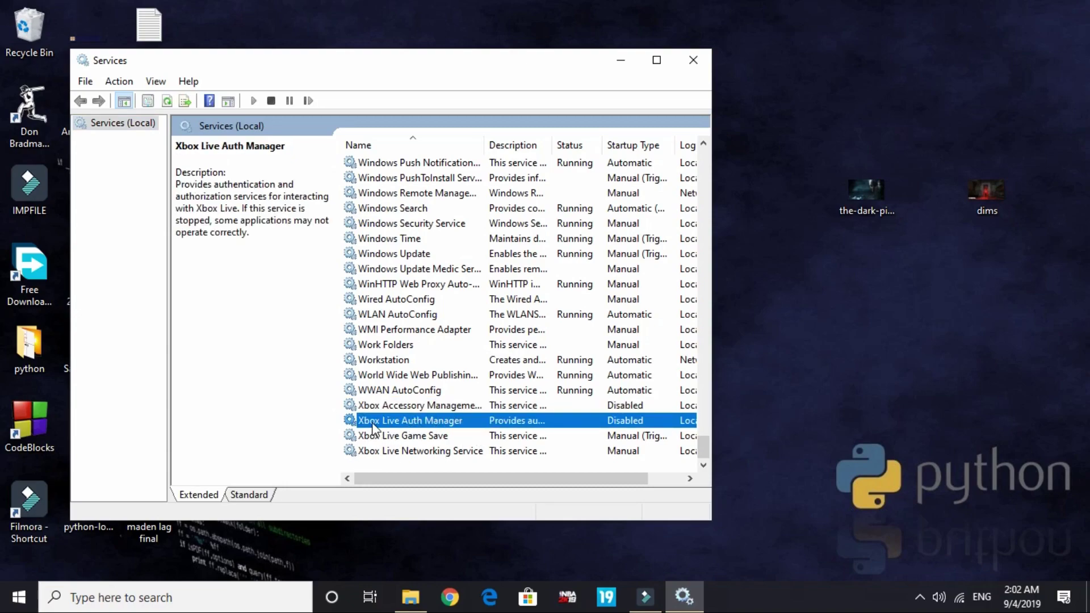
{"action": "left_click", "coordinate": [370, 407]}
{"action": "right_click", "coordinate": [370, 408]}
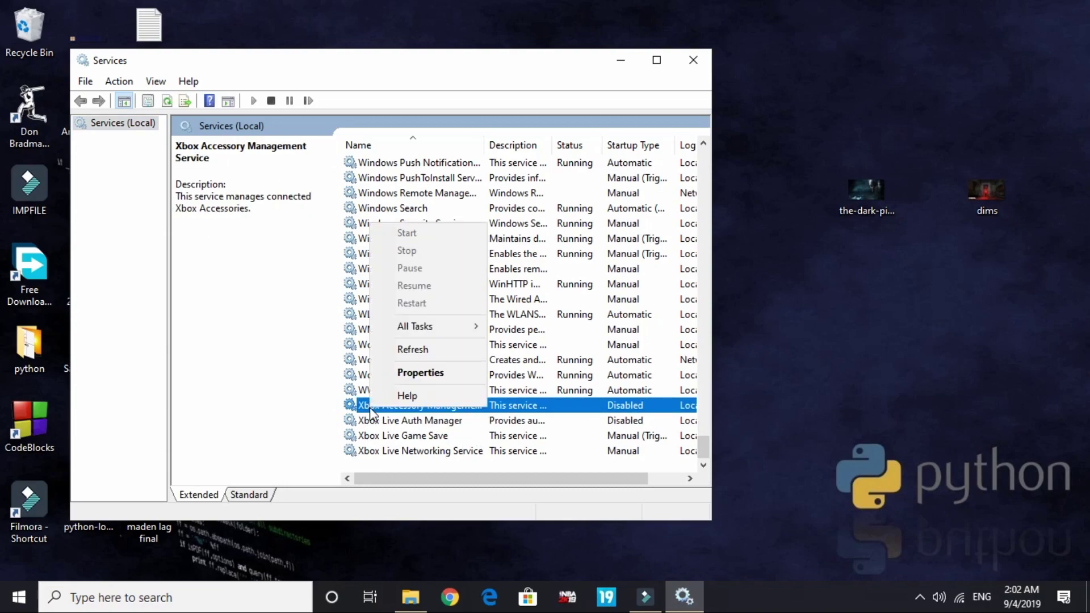
{"action": "left_click", "coordinate": [435, 374]}
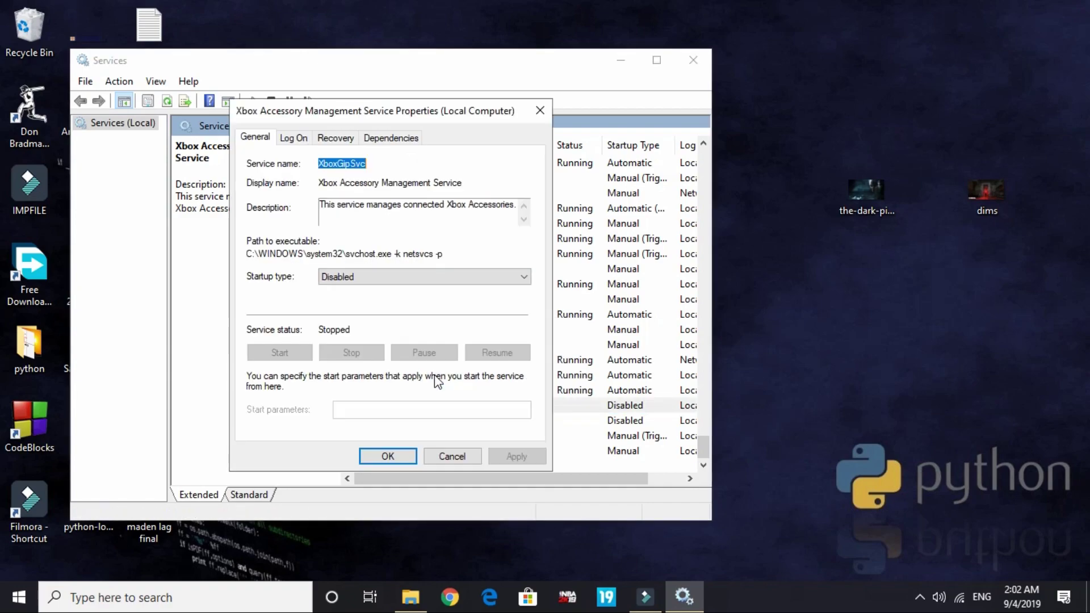
{"action": "left_click", "coordinate": [385, 278]}
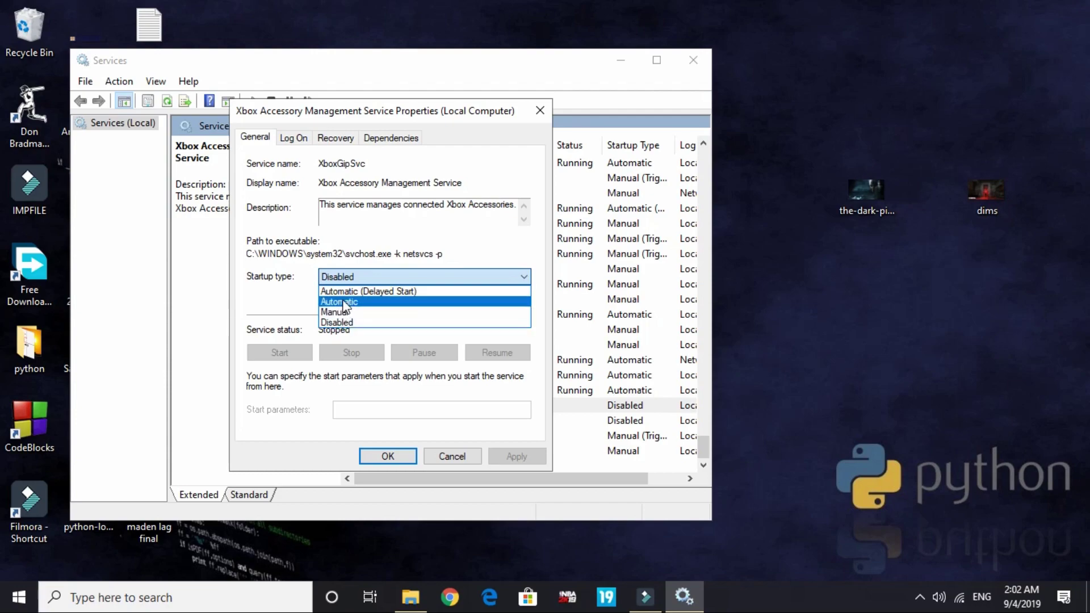
{"action": "left_click", "coordinate": [341, 322]}
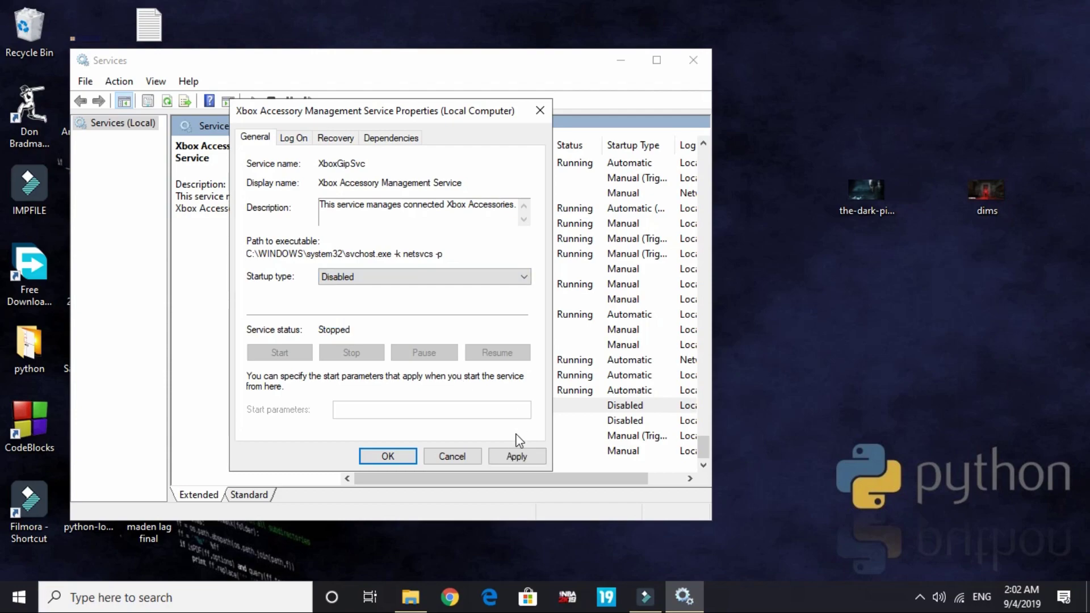
{"action": "left_click", "coordinate": [505, 457]}
{"action": "left_click", "coordinate": [398, 458]}
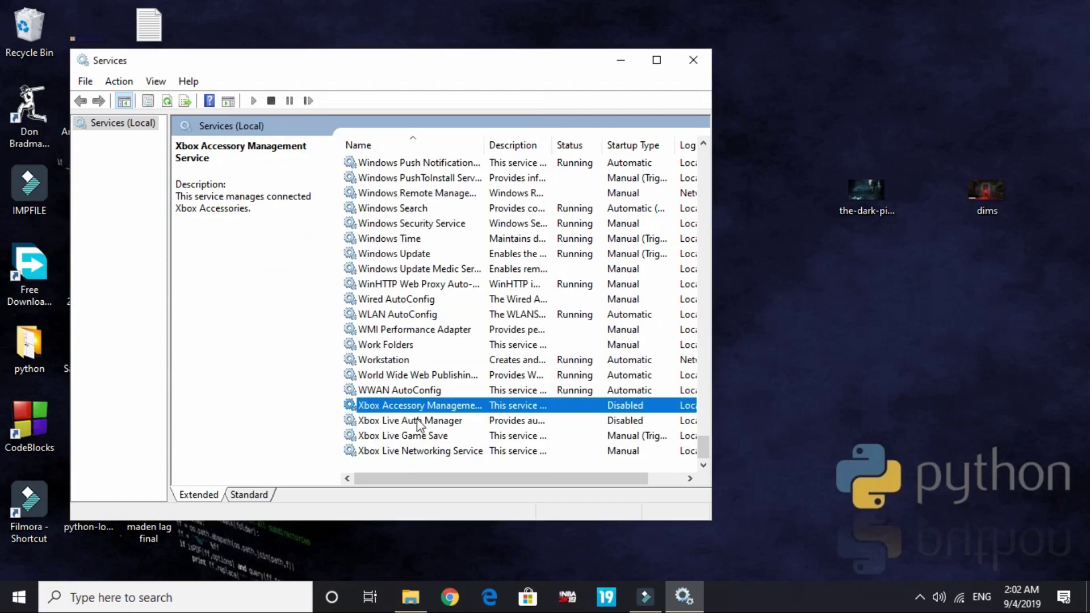
Set Xbox Live Auth Manager's startup type to Disabled and apply it
{"action": "left_click", "coordinate": [409, 423]}
{"action": "right_click", "coordinate": [409, 426]}
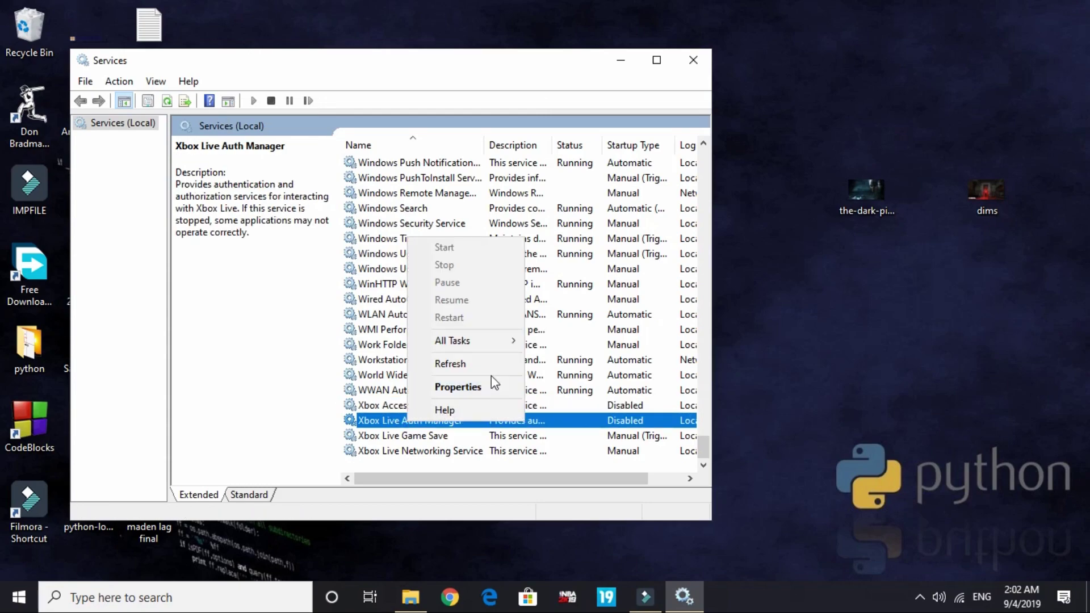
{"action": "left_click", "coordinate": [481, 390]}
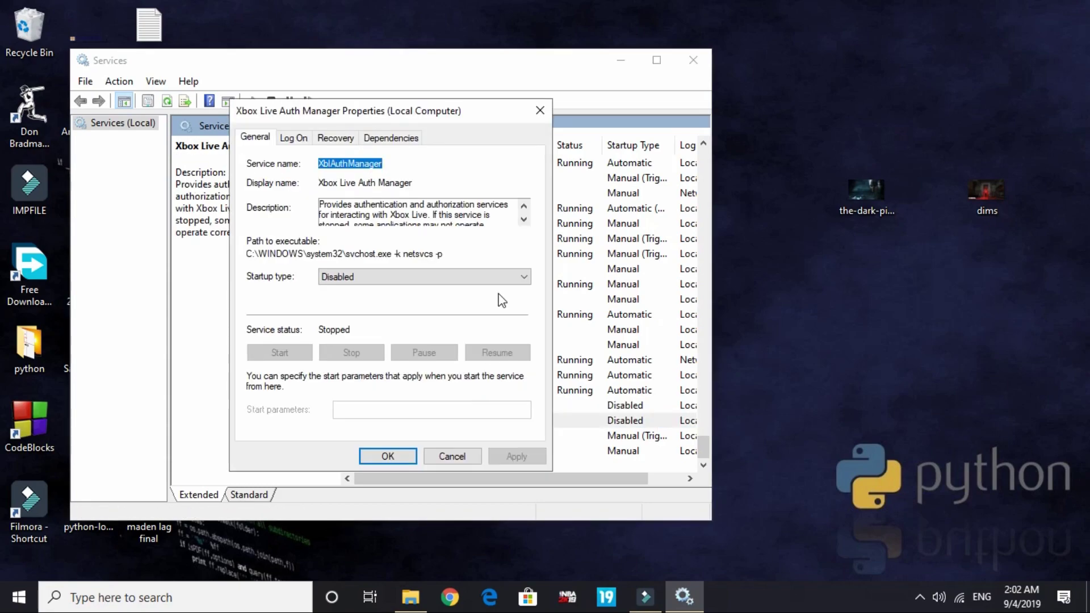
{"action": "left_click", "coordinate": [465, 278]}
{"action": "left_click", "coordinate": [387, 321]}
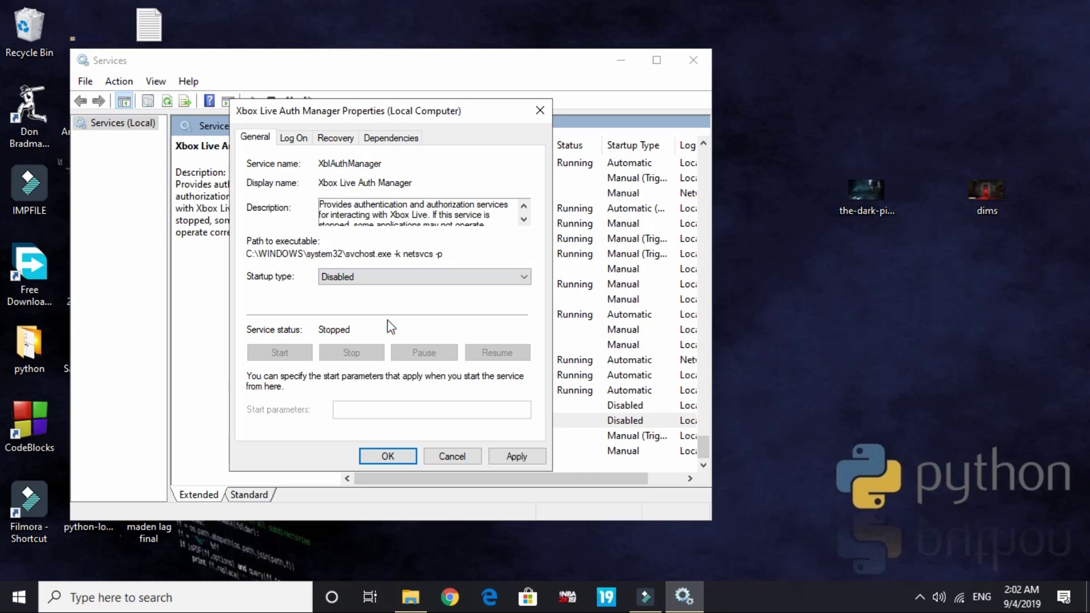
{"action": "left_click", "coordinate": [418, 280]}
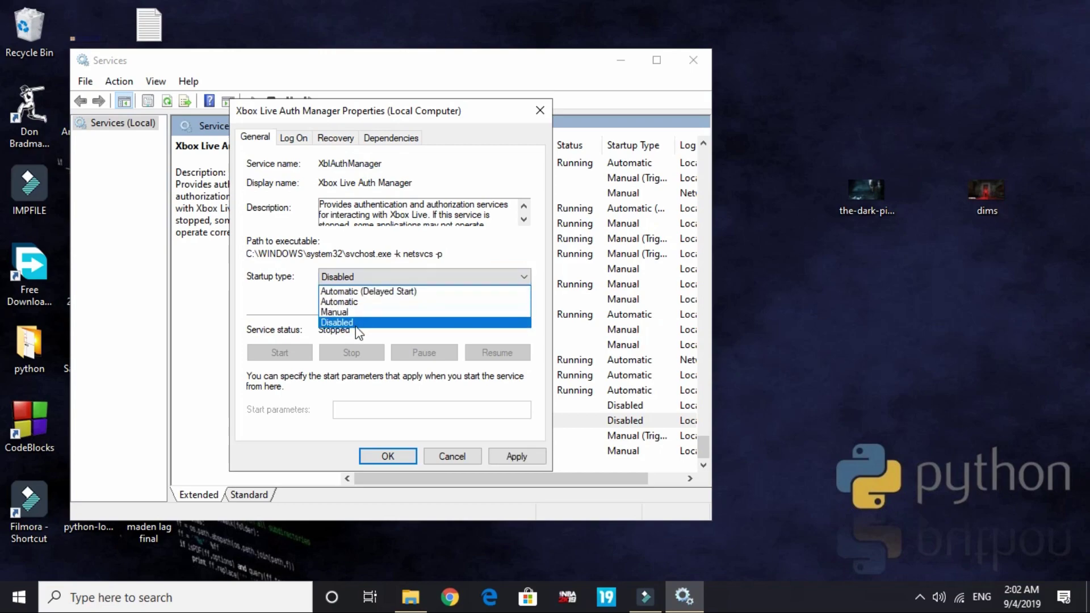
{"action": "left_click", "coordinate": [358, 323]}
{"action": "left_click", "coordinate": [514, 455]}
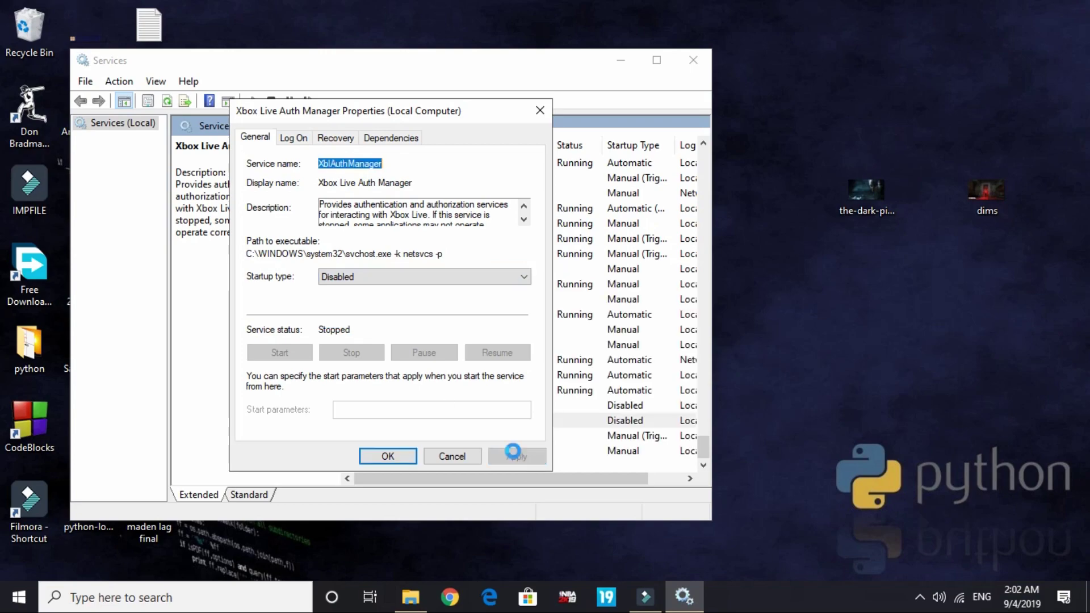
{"action": "left_click", "coordinate": [390, 454]}
{"action": "left_click", "coordinate": [381, 441]}
{"action": "left_click", "coordinate": [382, 453]}
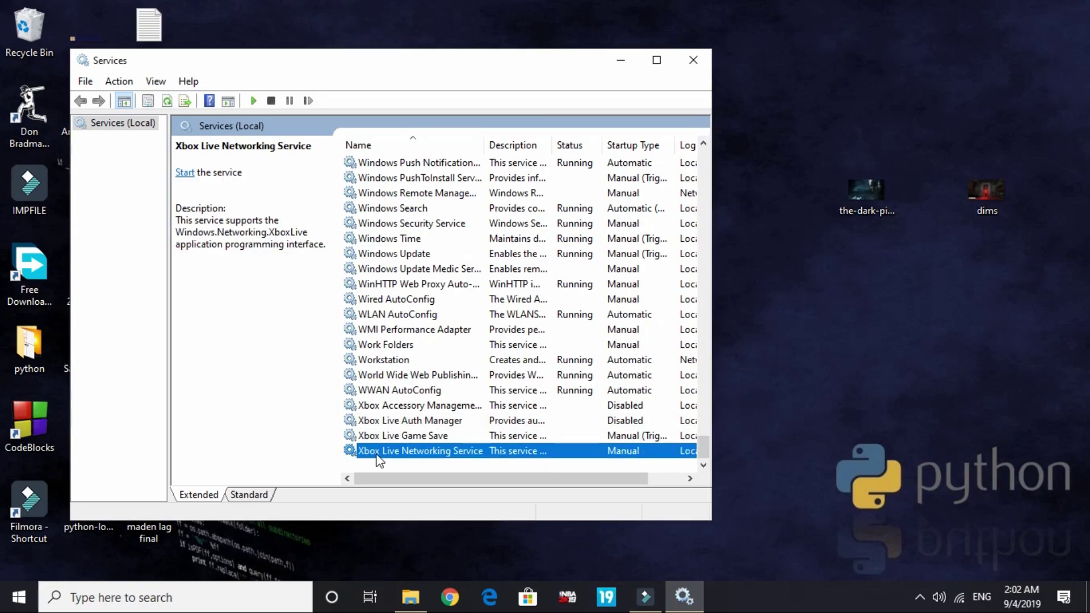
{"action": "left_click", "coordinate": [377, 464]}
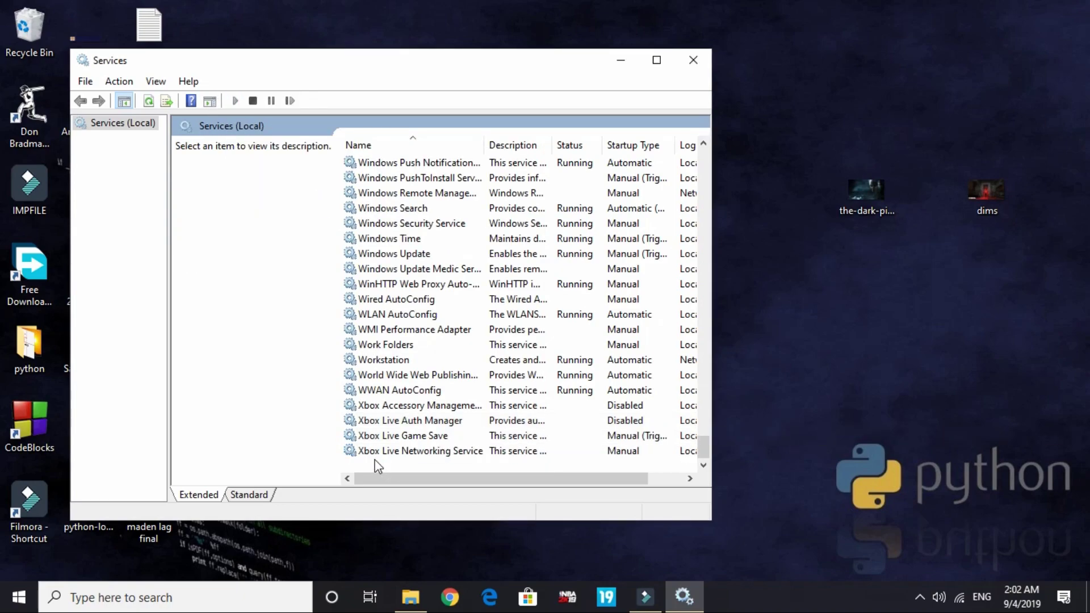
Jump to the Fax service and confirm its startup type is Disabled in its properties
{"action": "scroll", "coordinate": [465, 267], "scroll_direction": "up", "scroll_amount": 20}
{"action": "scroll", "coordinate": [464, 261], "scroll_direction": "up", "scroll_amount": 15}
{"action": "left_click", "coordinate": [464, 259]}
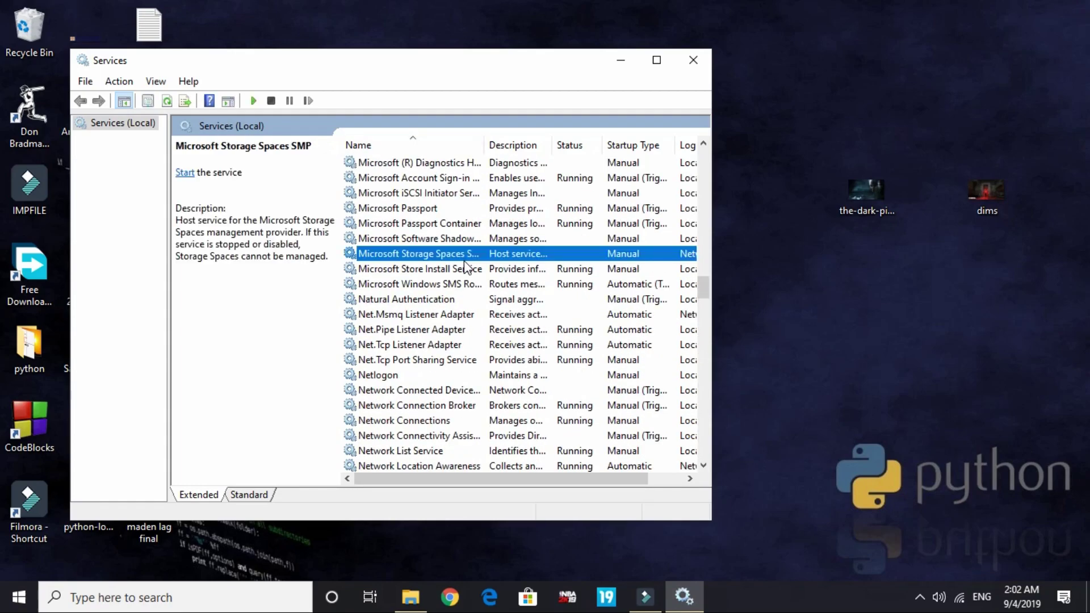
{"action": "key", "text": "f"}
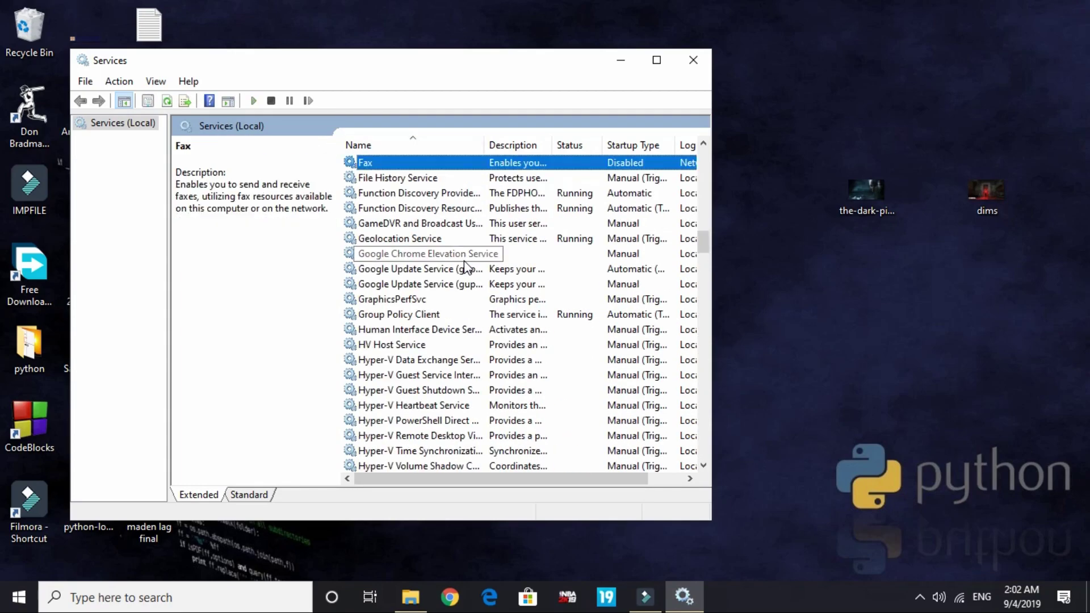
{"action": "right_click", "coordinate": [432, 165]}
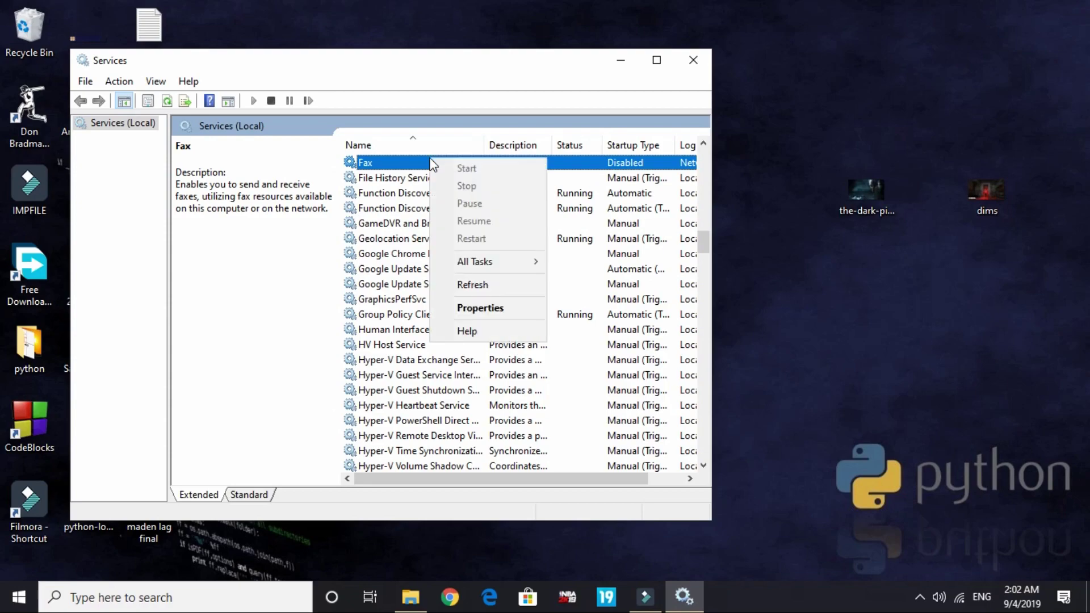
{"action": "left_click", "coordinate": [490, 306]}
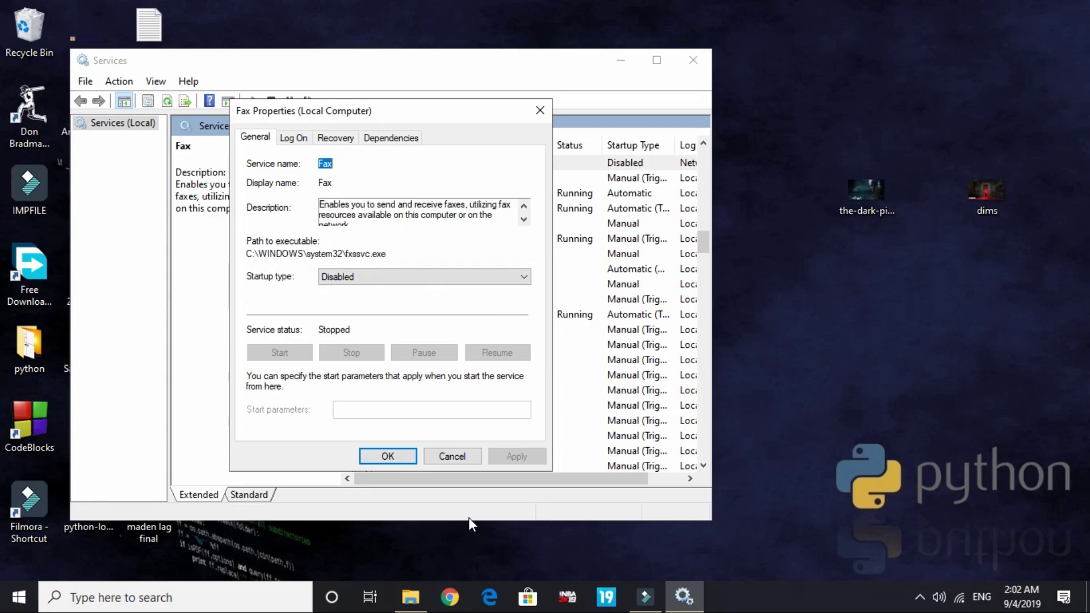
{"action": "left_click", "coordinate": [380, 456]}
Close the Services window
{"action": "scroll", "coordinate": [673, 216], "scroll_direction": "up", "scroll_amount": 9}
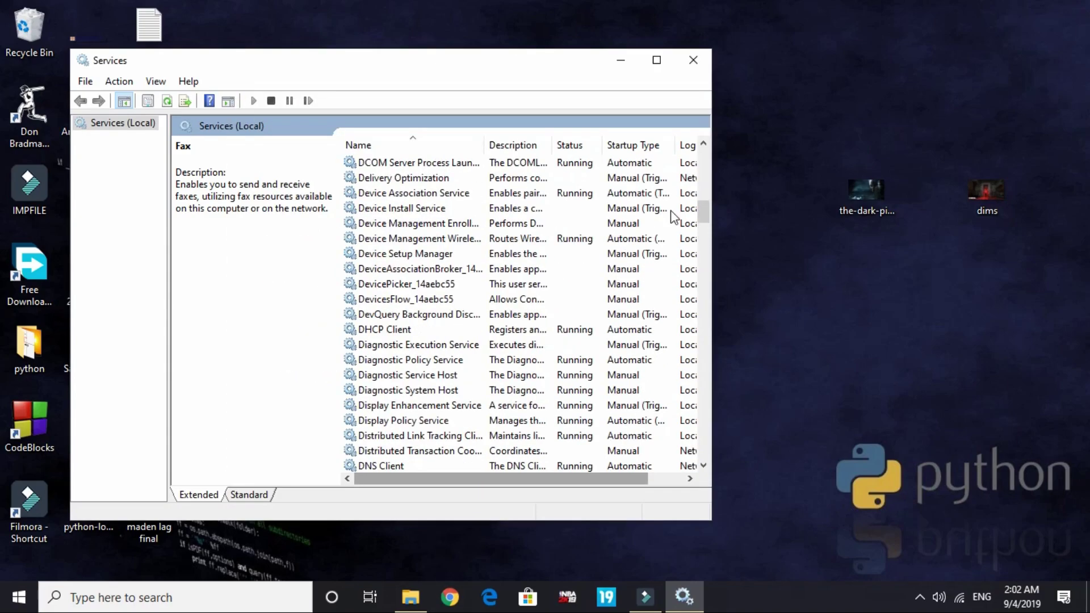
{"action": "scroll", "coordinate": [673, 215], "scroll_direction": "up", "scroll_amount": 10}
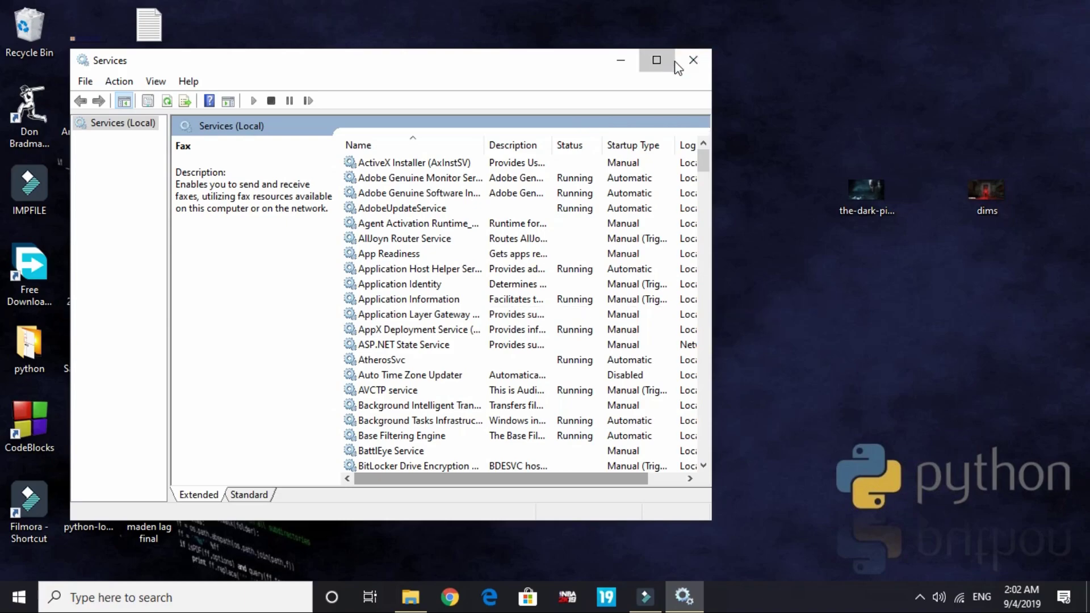
{"action": "left_click", "coordinate": [657, 60]}
{"action": "left_click", "coordinate": [1076, 7]}
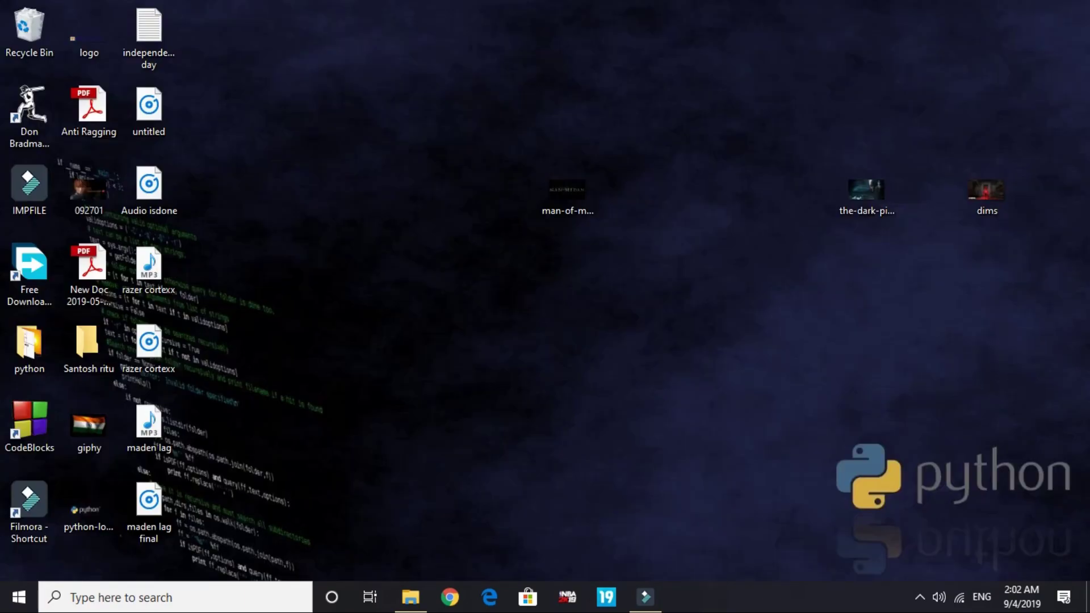
Launch Task Manager from the taskbar menu and show its Startup program list
{"action": "right_click", "coordinate": [813, 609]}
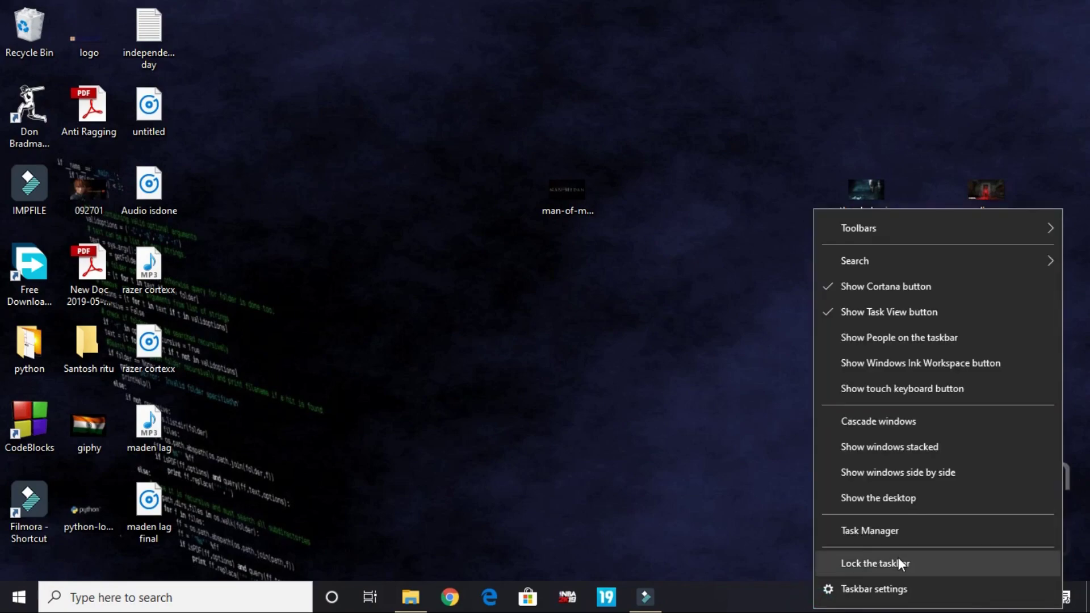
{"action": "left_click", "coordinate": [886, 531]}
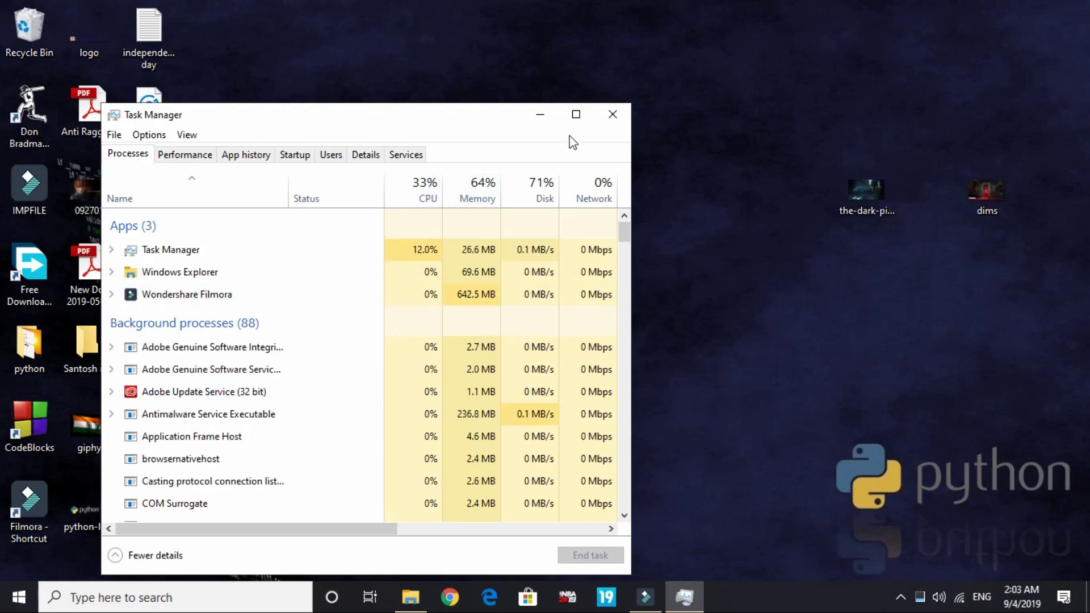
{"action": "left_click", "coordinate": [295, 154]}
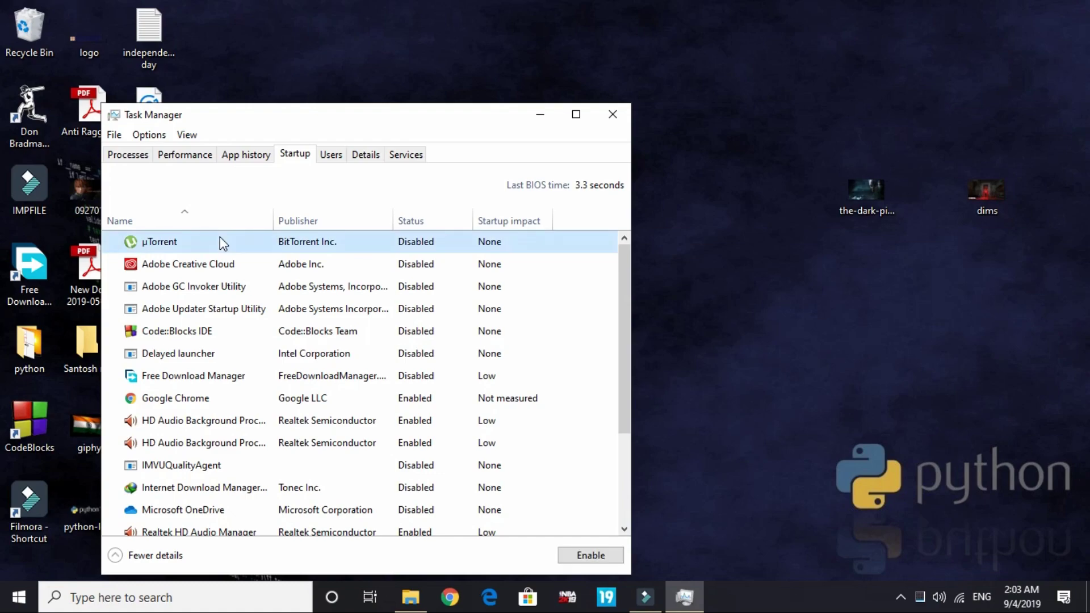
Disable Google Chrome as a startup program
{"action": "left_click", "coordinate": [181, 271]}
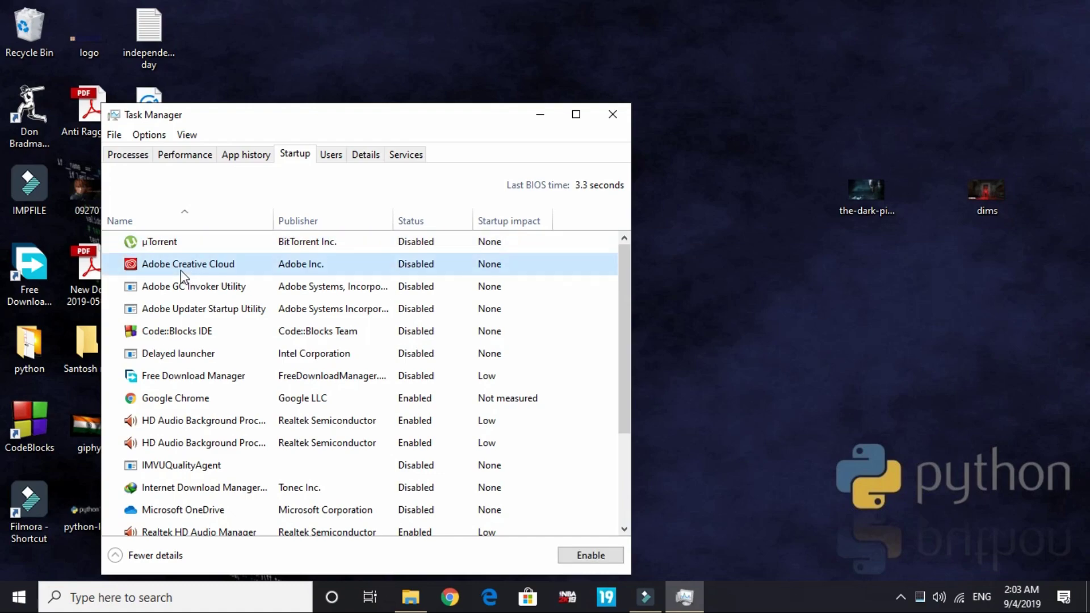
{"action": "left_click", "coordinate": [179, 376]}
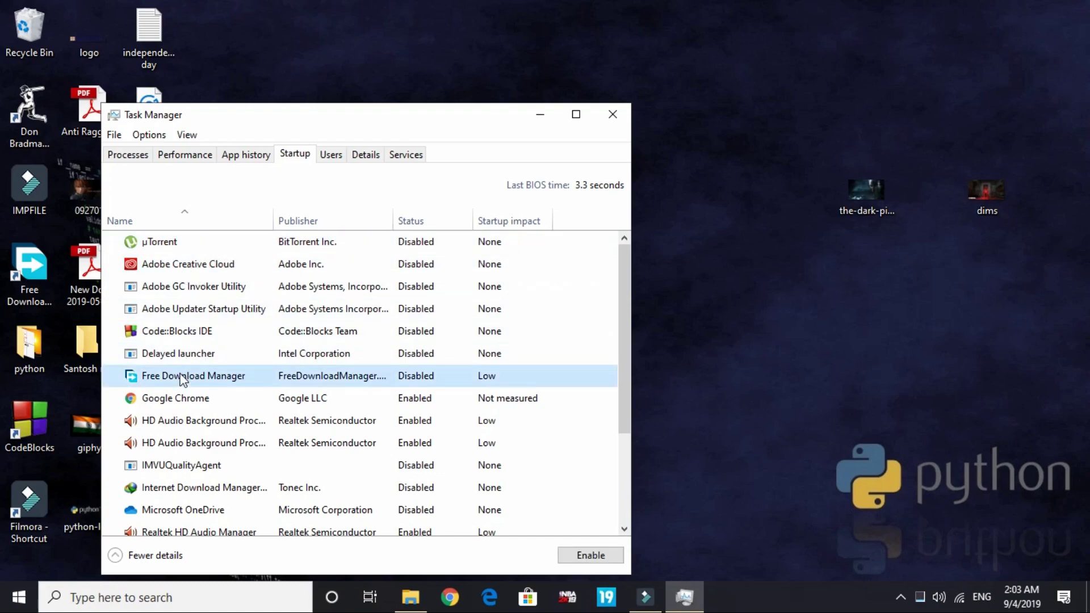
{"action": "left_click", "coordinate": [157, 400]}
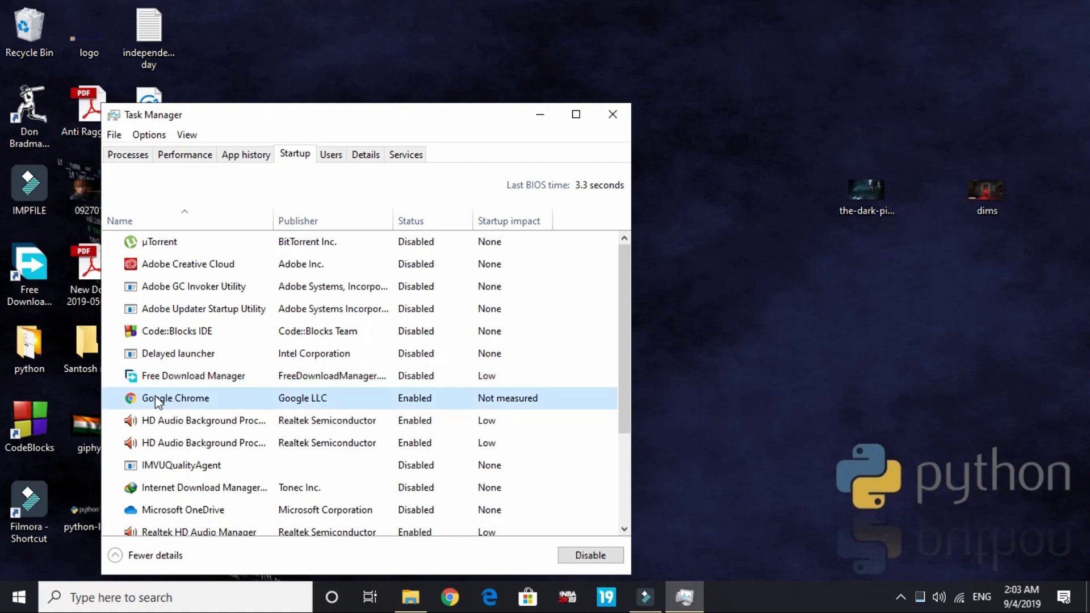
{"action": "right_click", "coordinate": [183, 407]}
{"action": "left_click", "coordinate": [285, 419]}
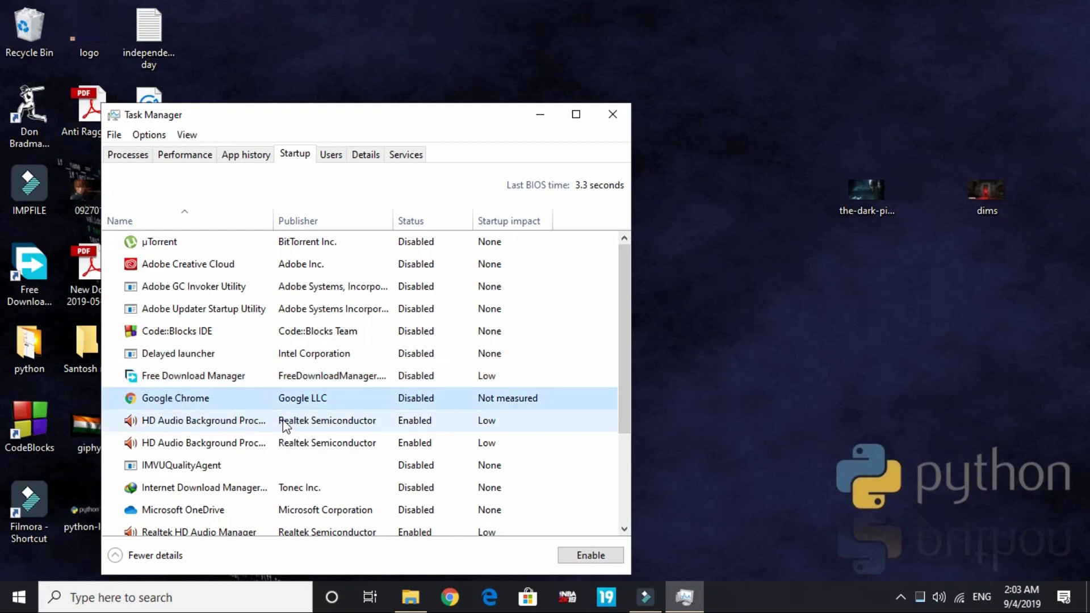
Review the Realtek HD Audio startup entries, leaving them Enabled, and close Task Manager
{"action": "scroll", "coordinate": [318, 432], "scroll_direction": "down", "scroll_amount": 1}
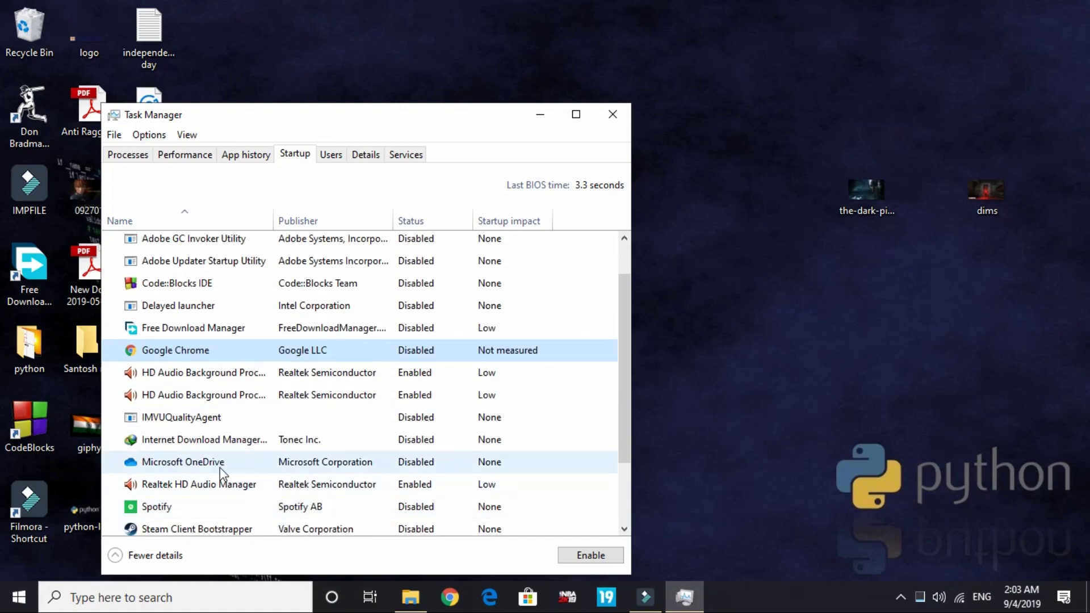
{"action": "left_click", "coordinate": [172, 485]}
{"action": "scroll", "coordinate": [171, 484], "scroll_direction": "down", "scroll_amount": 2}
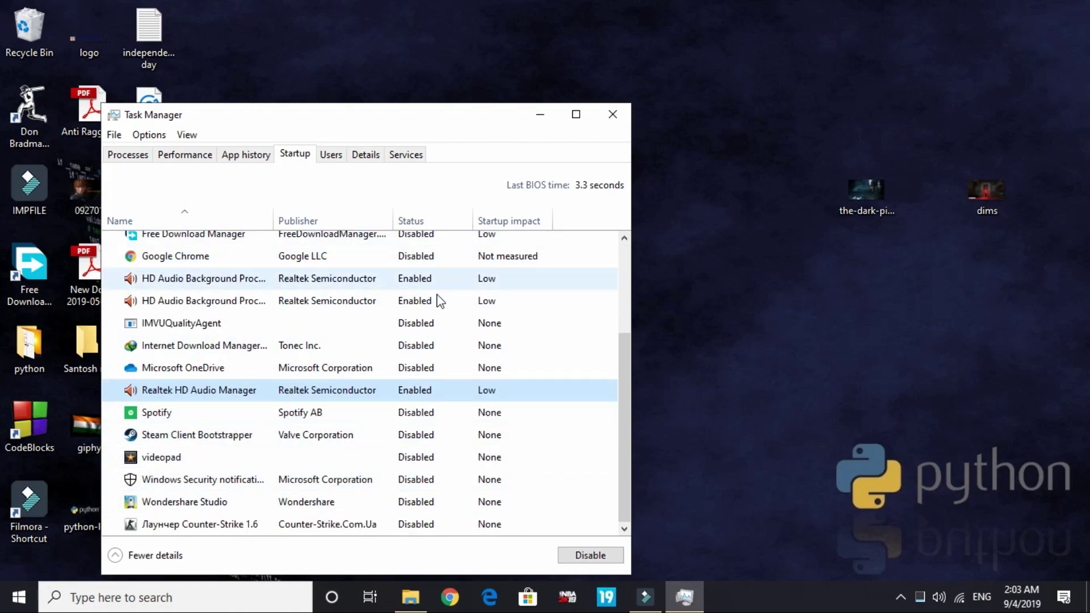
{"action": "left_click", "coordinate": [273, 303]}
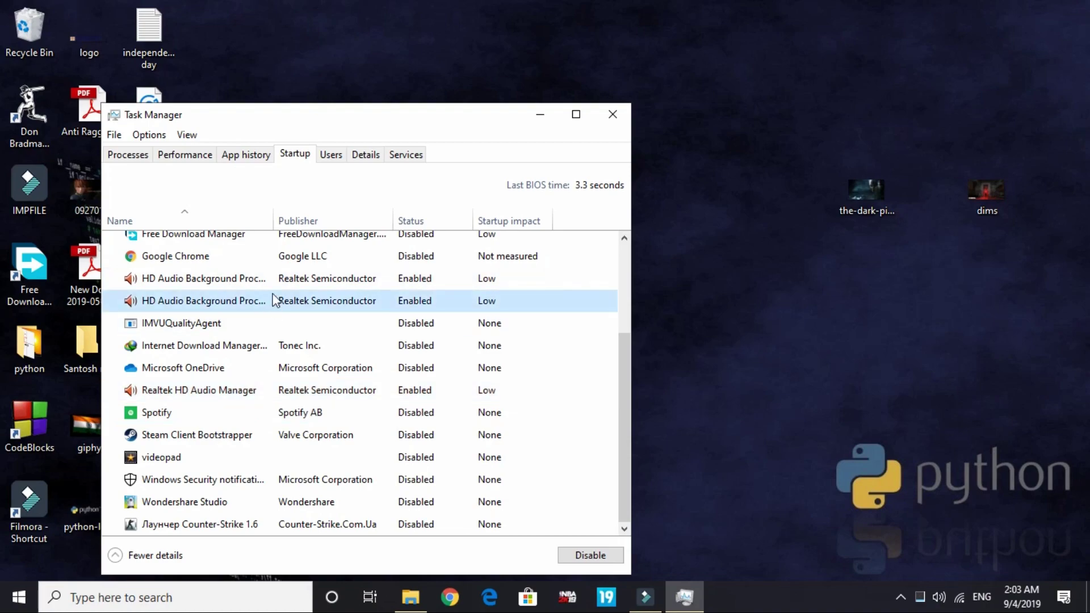
{"action": "left_click", "coordinate": [227, 389]}
{"action": "left_click", "coordinate": [192, 283]}
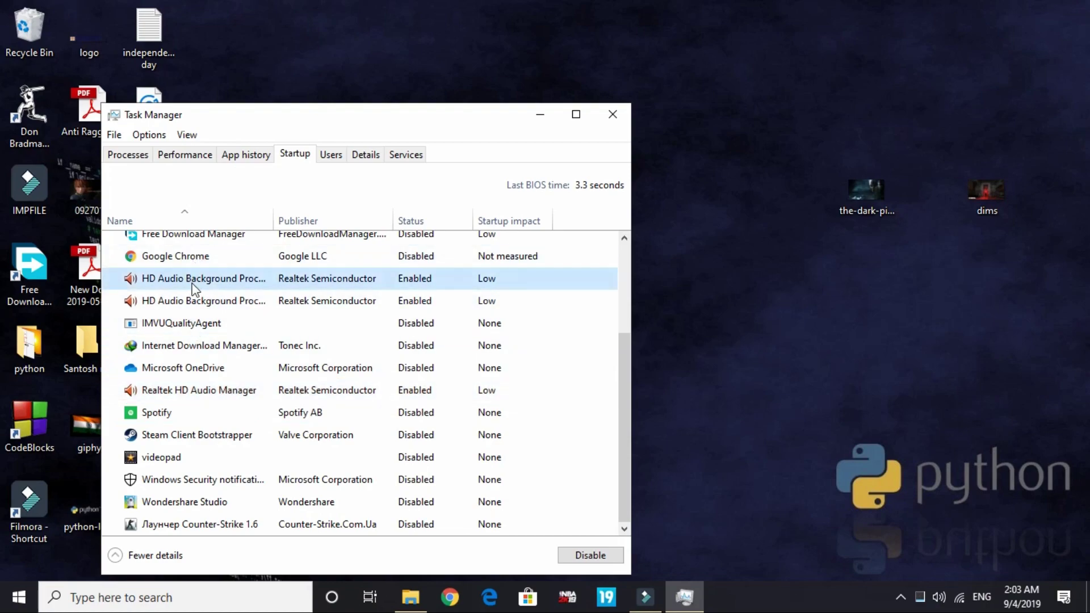
{"action": "scroll", "coordinate": [246, 421], "scroll_direction": "up", "scroll_amount": 3}
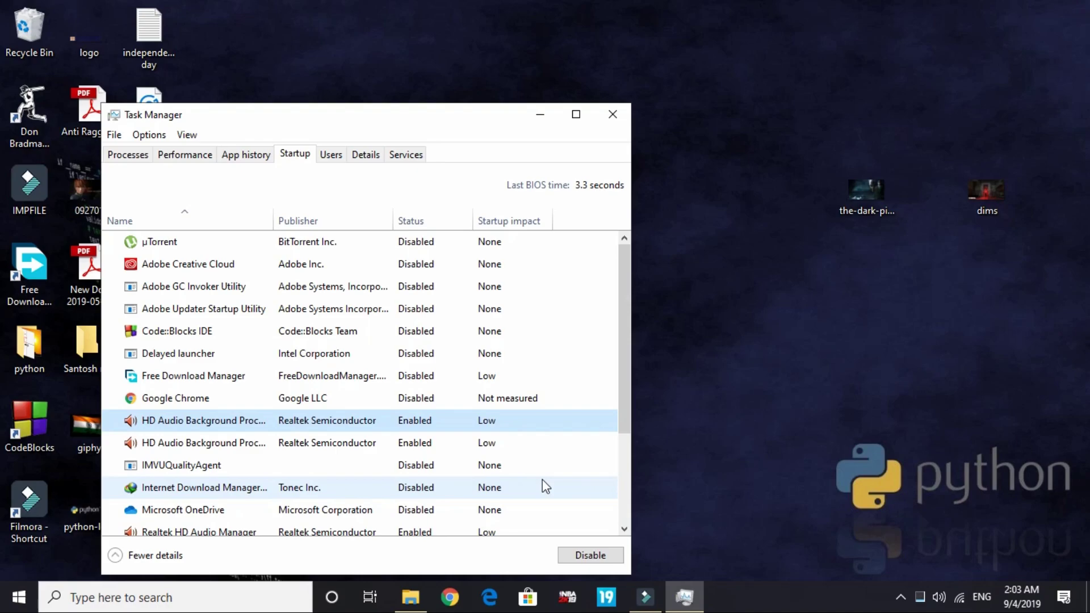
{"action": "left_click", "coordinate": [612, 114]}
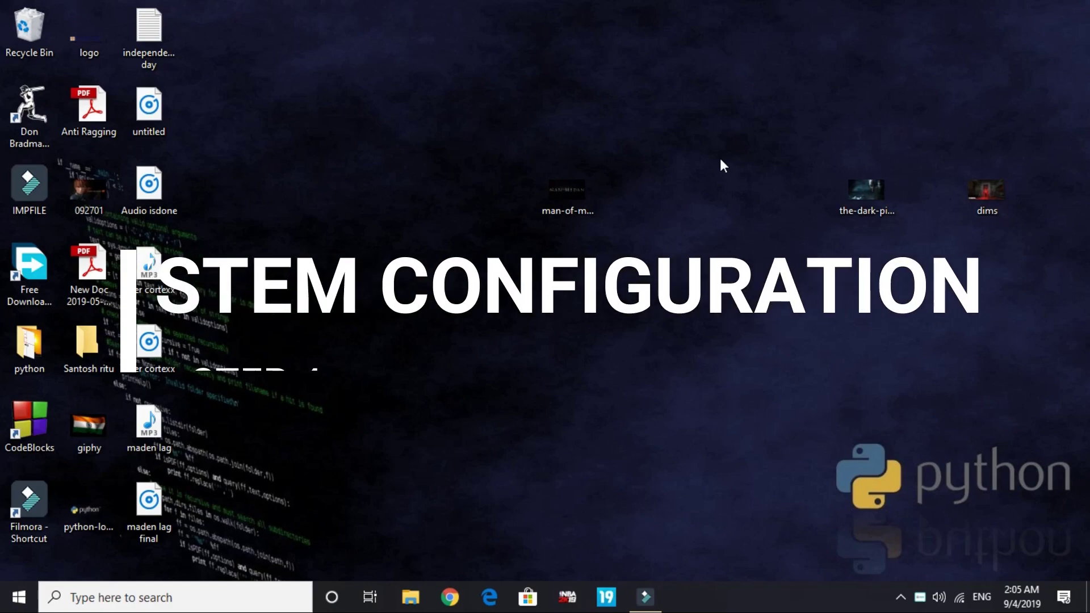
Launch msconfig from Run, close it, then reopen System Configuration by searching 'msconf'
{"action": "left_click", "coordinate": [207, 597]}
{"action": "type", "text": "run"}
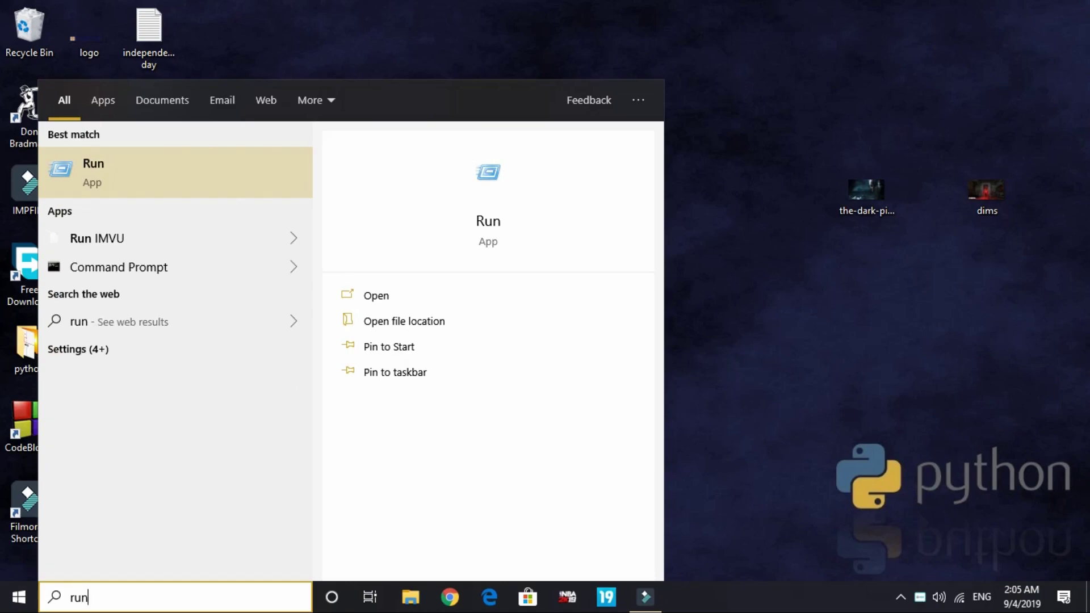
{"action": "key", "text": "Return"}
{"action": "type", "text": "mscon"}
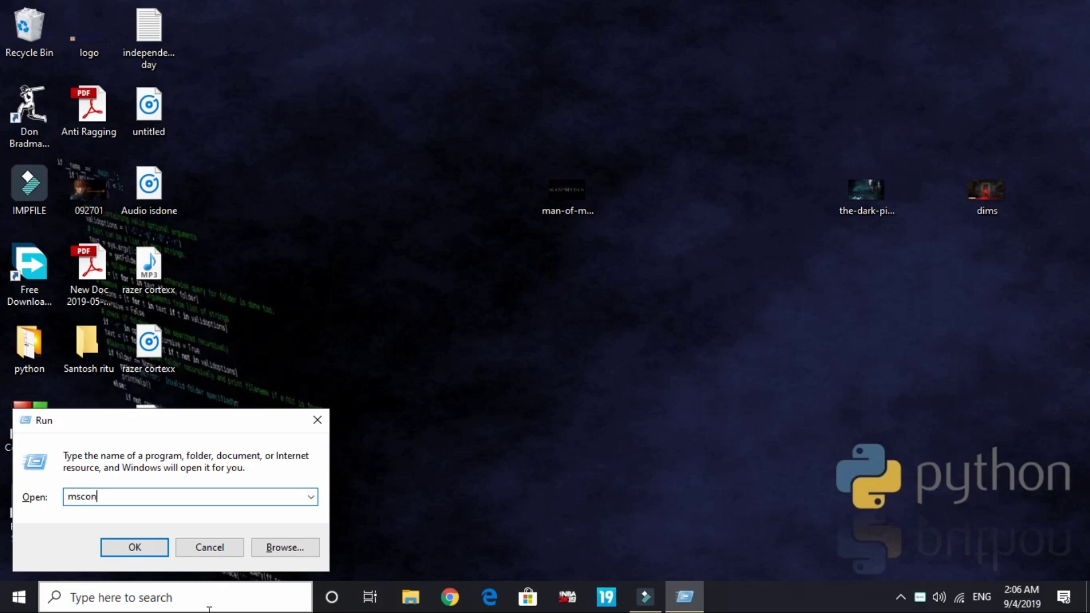
{"action": "type", "text": "fig"}
{"action": "key", "text": "Return"}
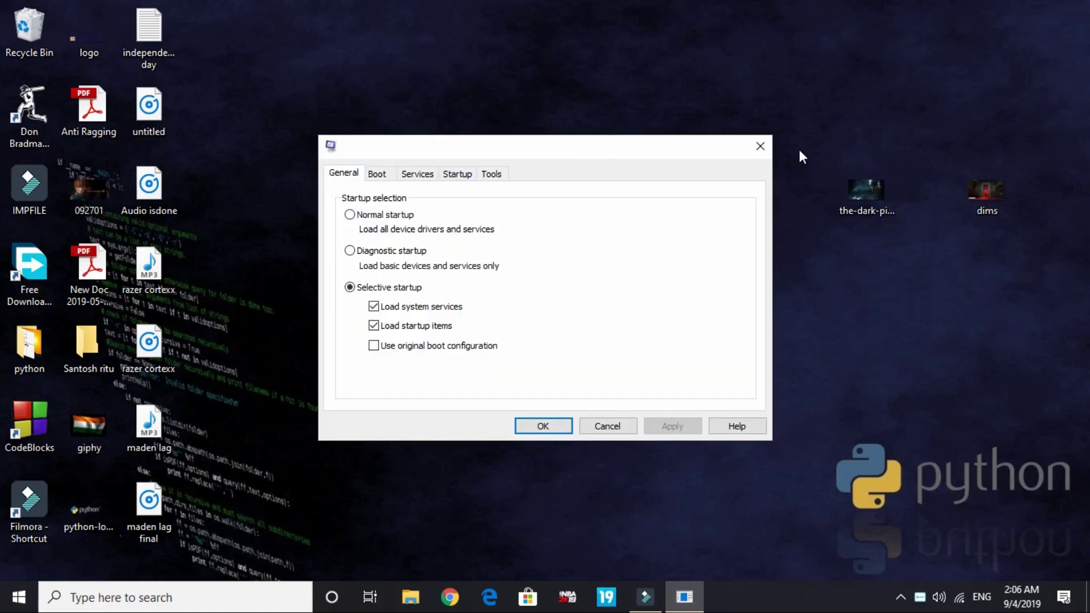
{"action": "left_click", "coordinate": [761, 147]}
{"action": "left_click", "coordinate": [210, 603]}
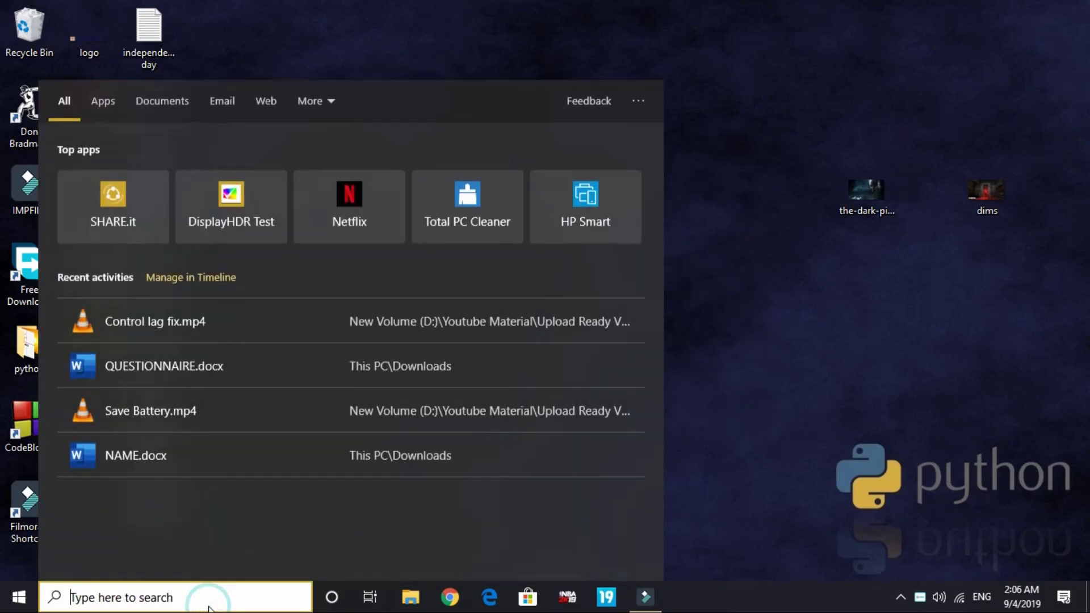
{"action": "type", "text": "msconf"}
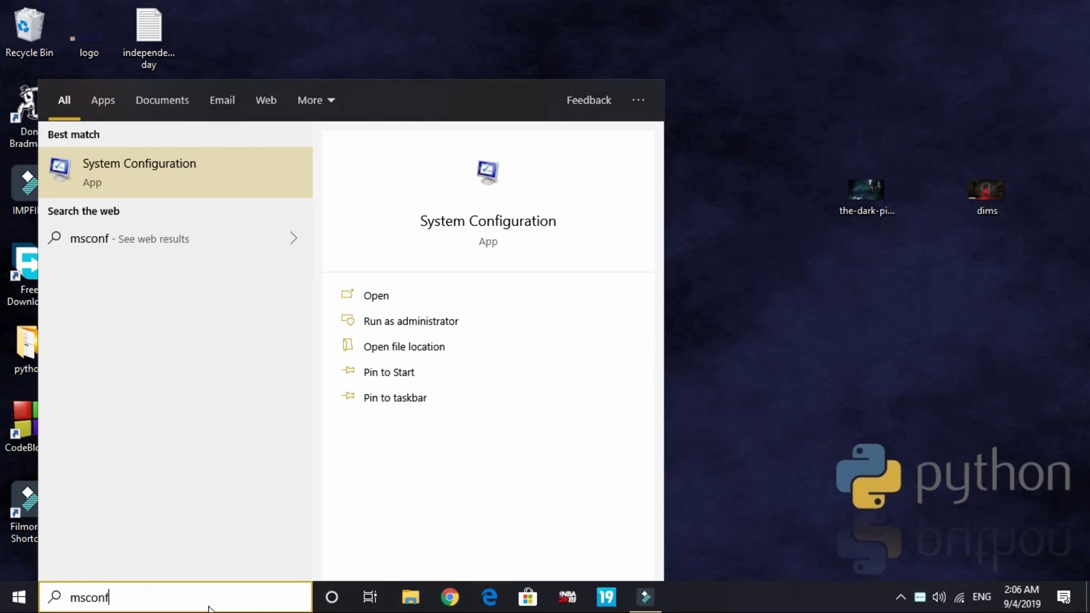
{"action": "left_click", "coordinate": [141, 165]}
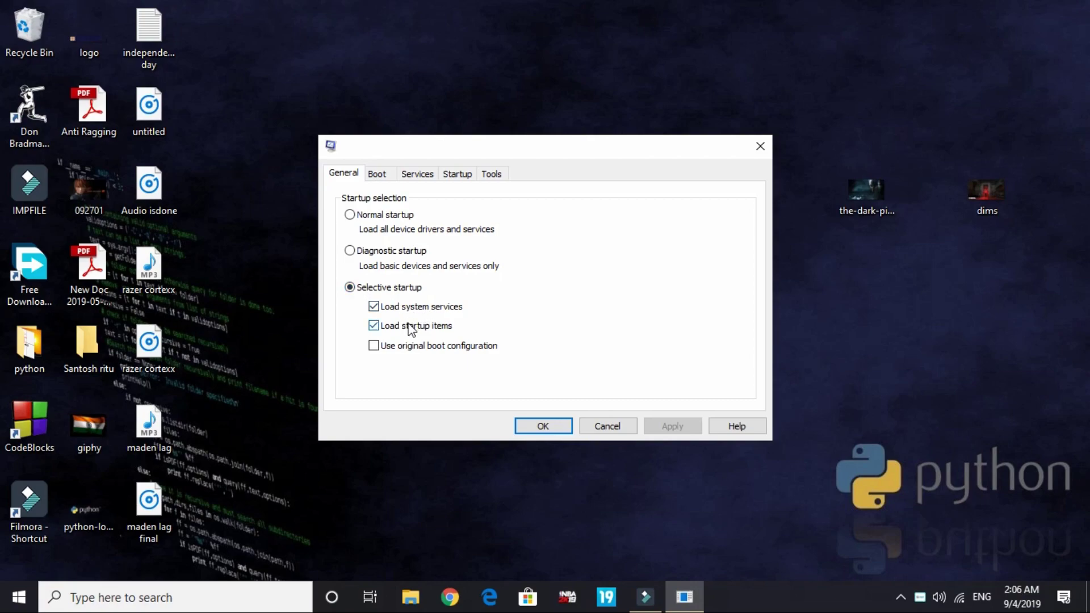
On the Boot tab, enable No GUI boot while leaving Boot log unchecked
{"action": "left_click", "coordinate": [377, 176]}
{"action": "left_click", "coordinate": [656, 325]}
{"action": "type", "text": "0"}
{"action": "key", "text": "BackSpace"}
{"action": "type", "text": "s"}
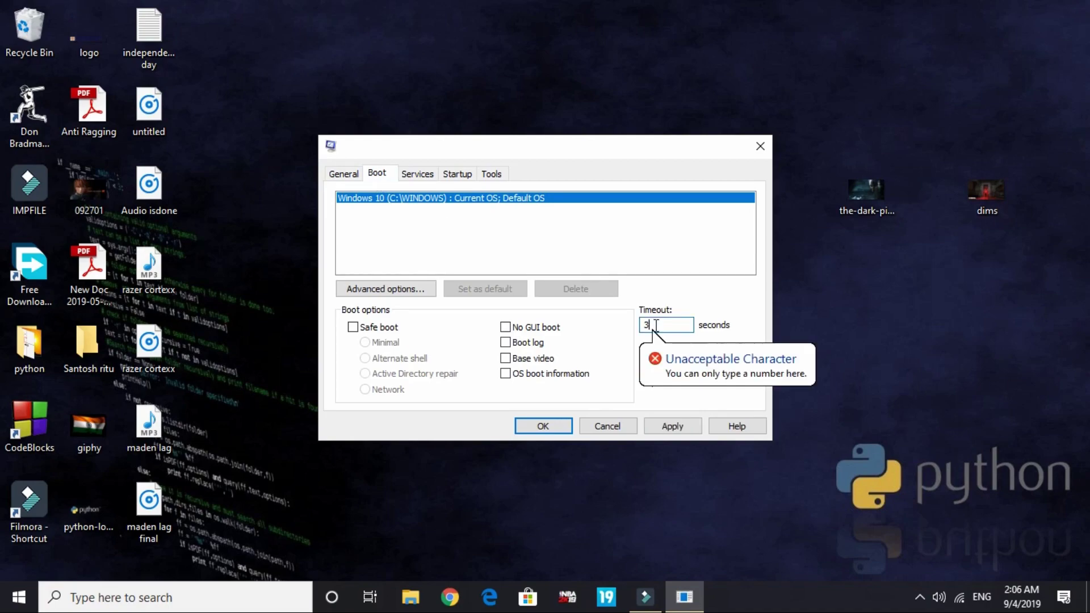
{"action": "left_click", "coordinate": [504, 343]}
{"action": "left_click", "coordinate": [505, 327]}
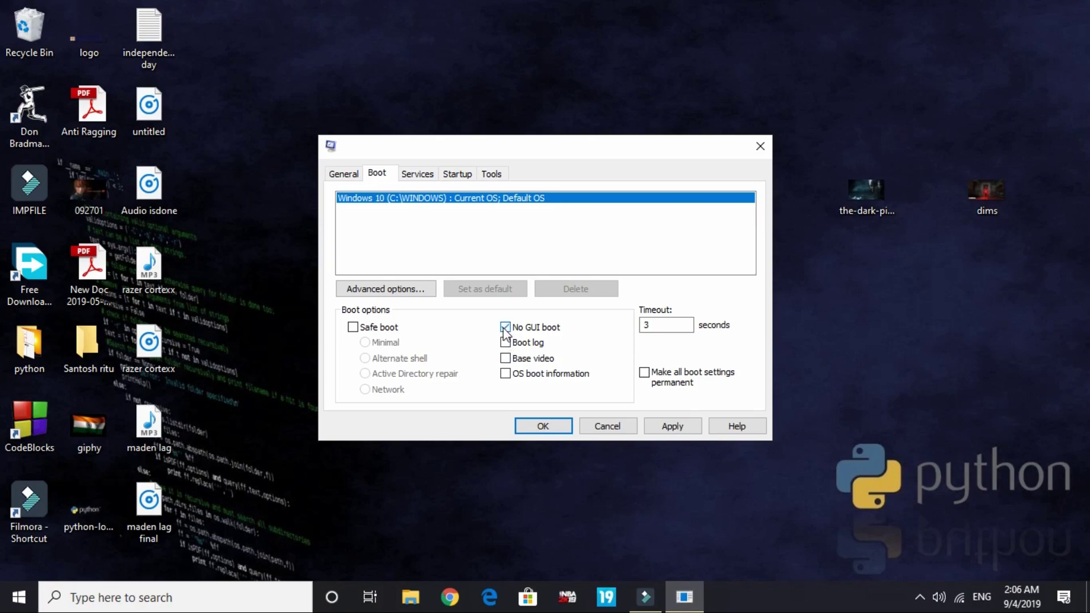
{"action": "left_click", "coordinate": [505, 341]}
Hide all Microsoft services and untick the three Adobe services, including AdobeUpdateService and Genuine Monitor
{"action": "left_click", "coordinate": [427, 175]}
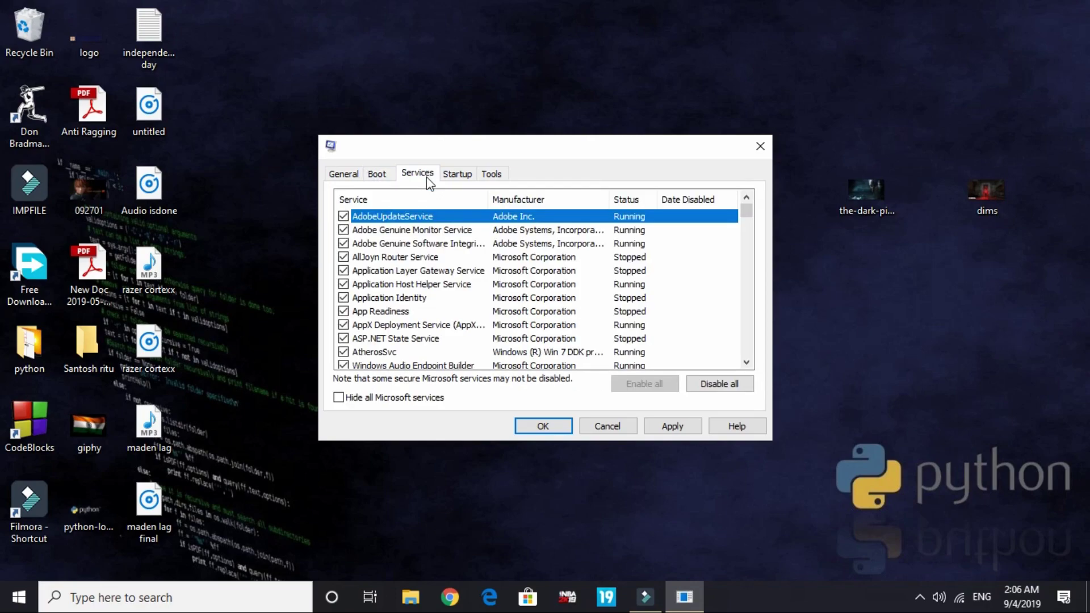
{"action": "left_click", "coordinate": [356, 400]}
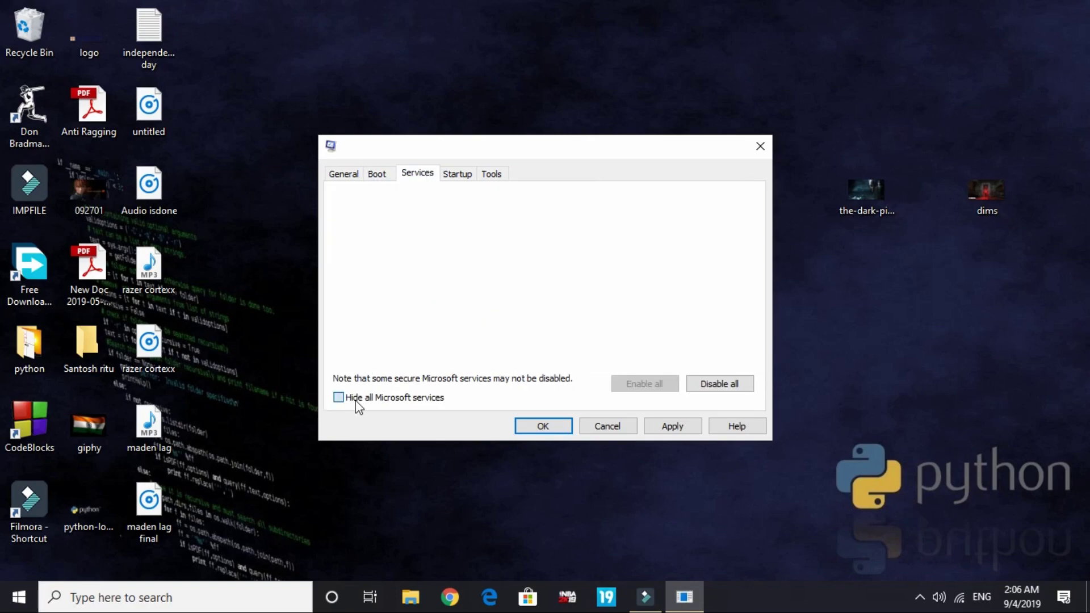
{"action": "scroll", "coordinate": [504, 282], "scroll_direction": "down", "scroll_amount": 6}
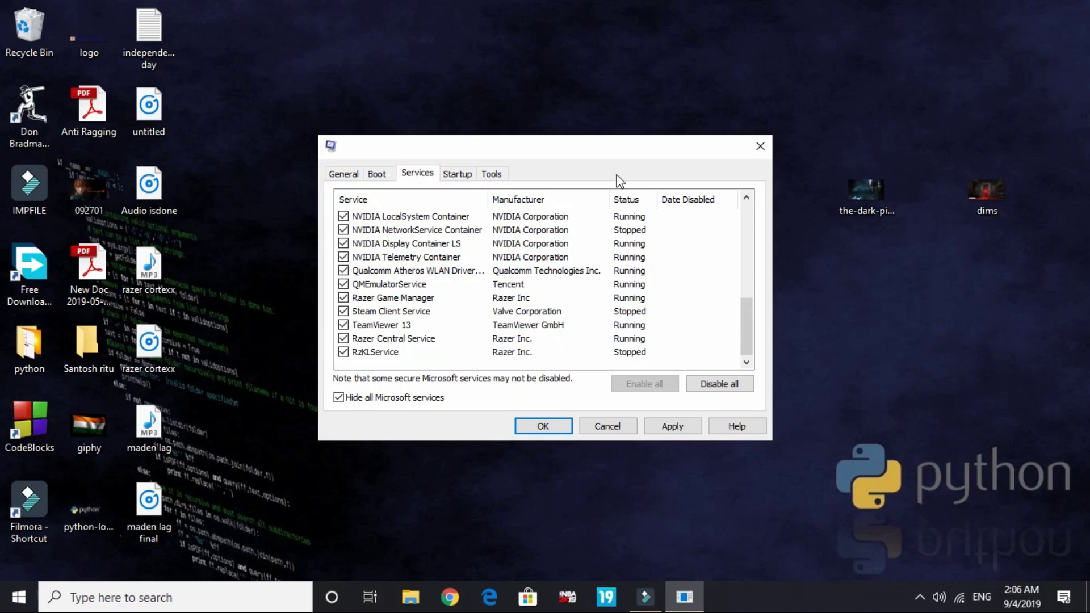
{"action": "scroll", "coordinate": [523, 241], "scroll_direction": "up", "scroll_amount": 6}
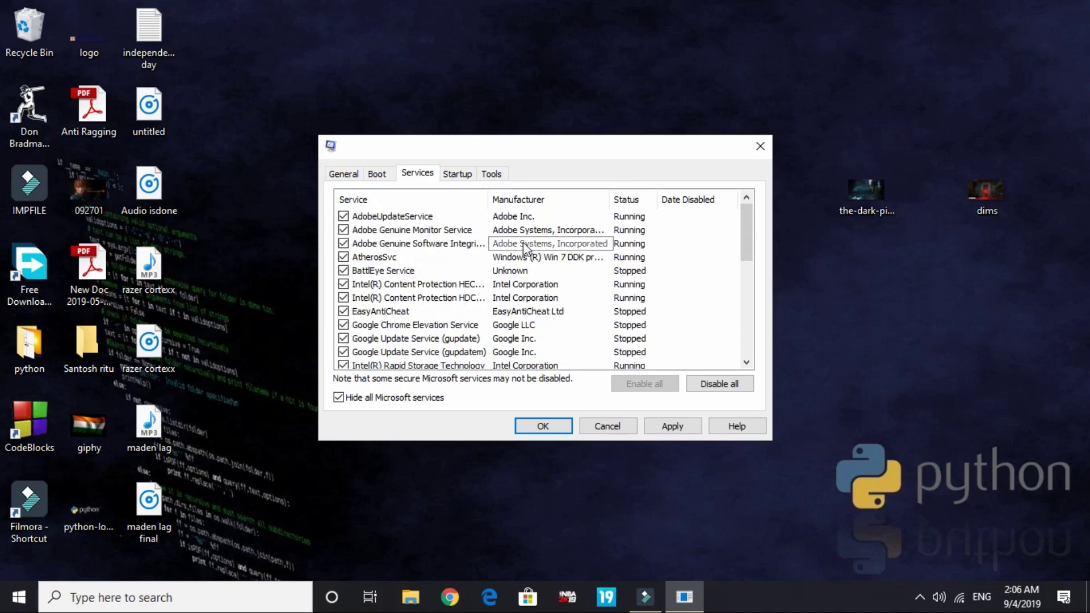
{"action": "left_click", "coordinate": [344, 217]}
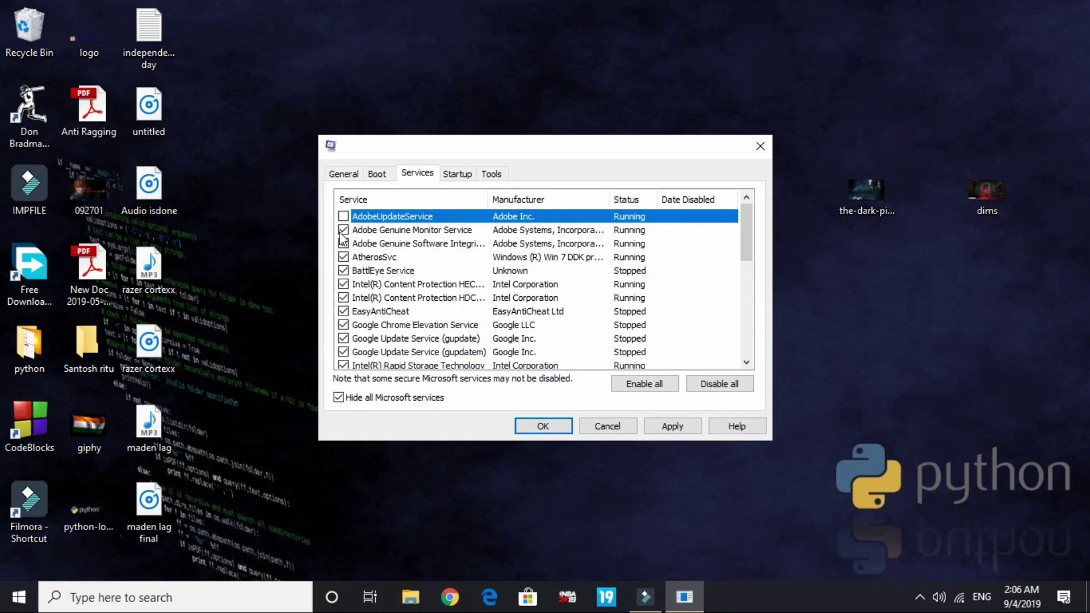
{"action": "left_click", "coordinate": [343, 231]}
{"action": "left_click", "coordinate": [344, 244]}
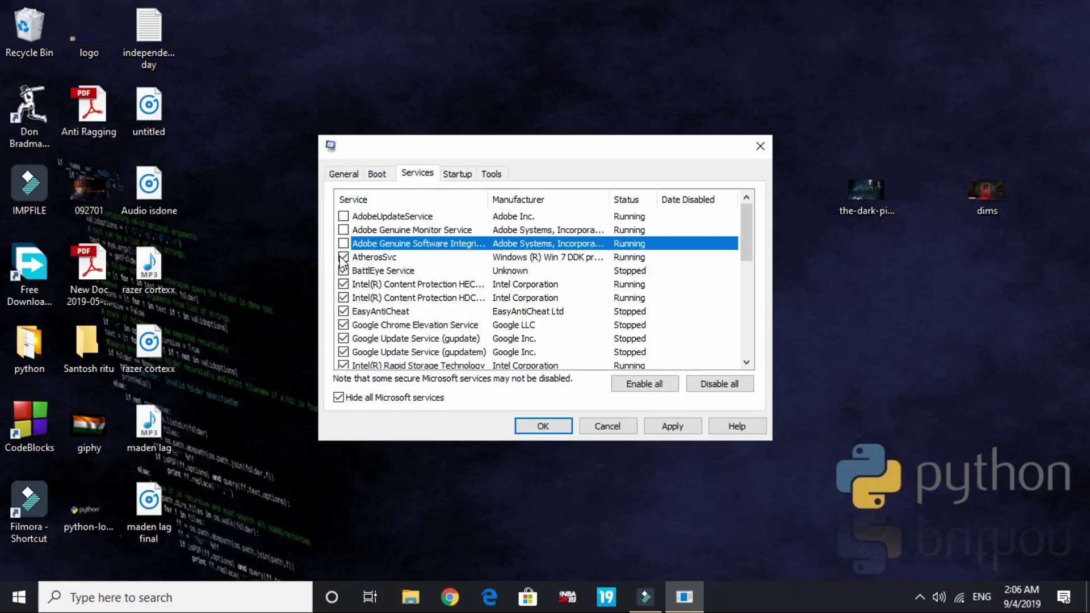
Untick Google Chrome Elevation, both Google Update services, TeamViewer 13 and Steam Client Service
{"action": "left_click", "coordinate": [341, 329]}
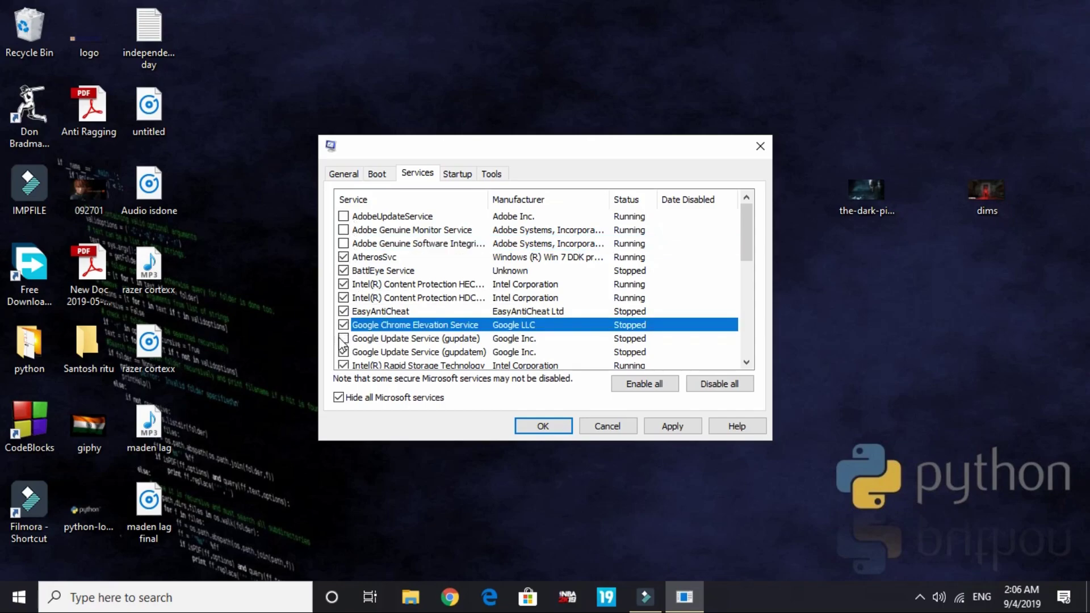
{"action": "left_click", "coordinate": [343, 325]}
{"action": "left_click", "coordinate": [344, 339]}
{"action": "left_click", "coordinate": [344, 352]}
{"action": "scroll", "coordinate": [343, 361], "scroll_direction": "down", "scroll_amount": 6}
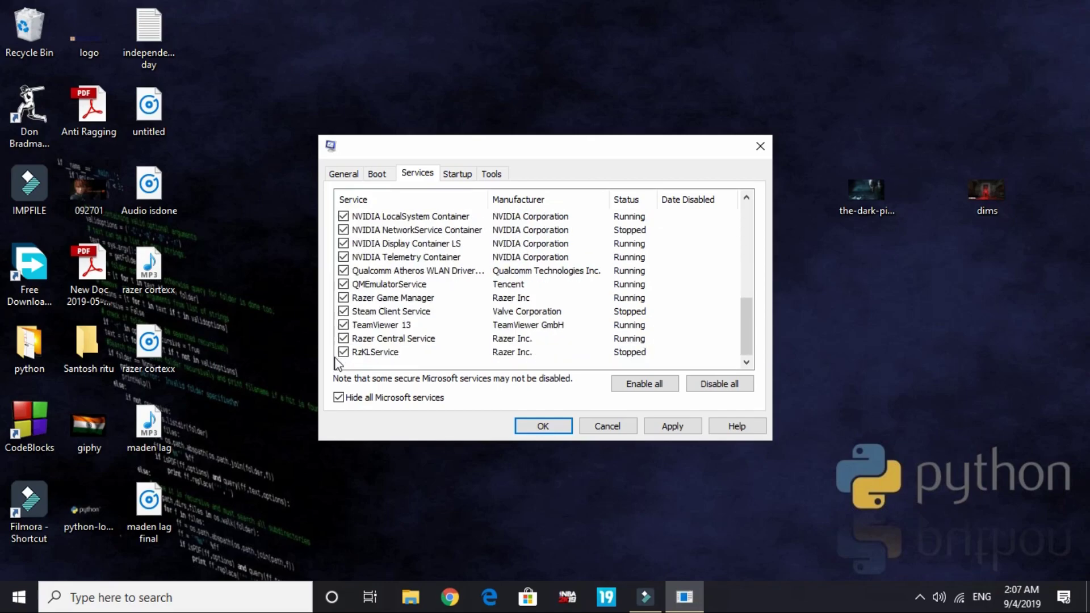
{"action": "left_click", "coordinate": [344, 326]}
{"action": "left_click", "coordinate": [344, 312]}
{"action": "left_click", "coordinate": [347, 270]}
{"action": "scroll", "coordinate": [348, 278], "scroll_direction": "up", "scroll_amount": 5}
{"action": "left_click", "coordinate": [348, 284]}
{"action": "scroll", "coordinate": [348, 271], "scroll_direction": "down", "scroll_amount": 3}
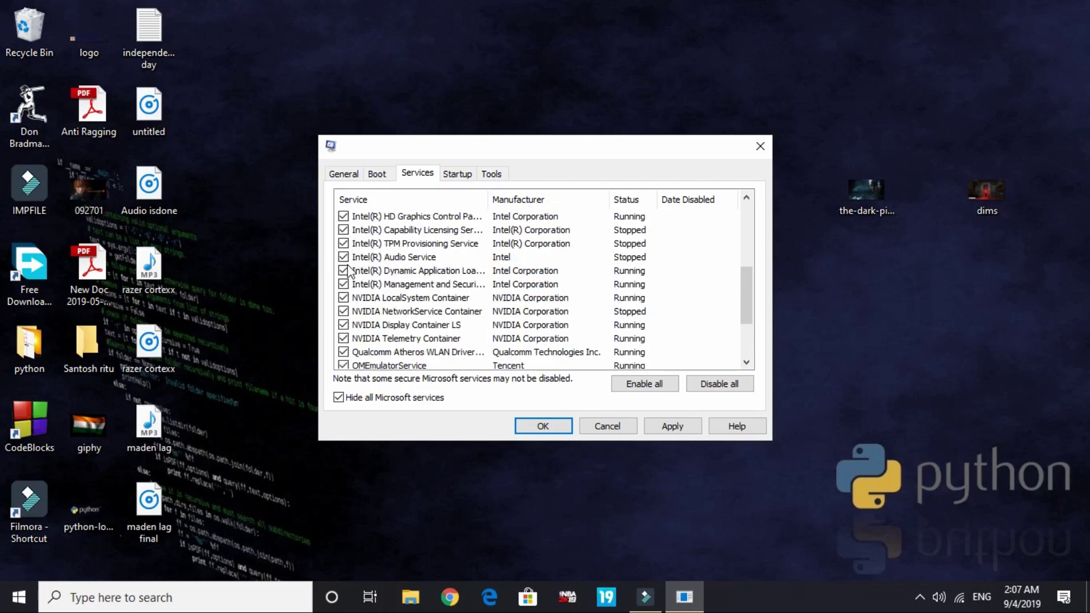
{"action": "scroll", "coordinate": [347, 271], "scroll_direction": "up", "scroll_amount": 4}
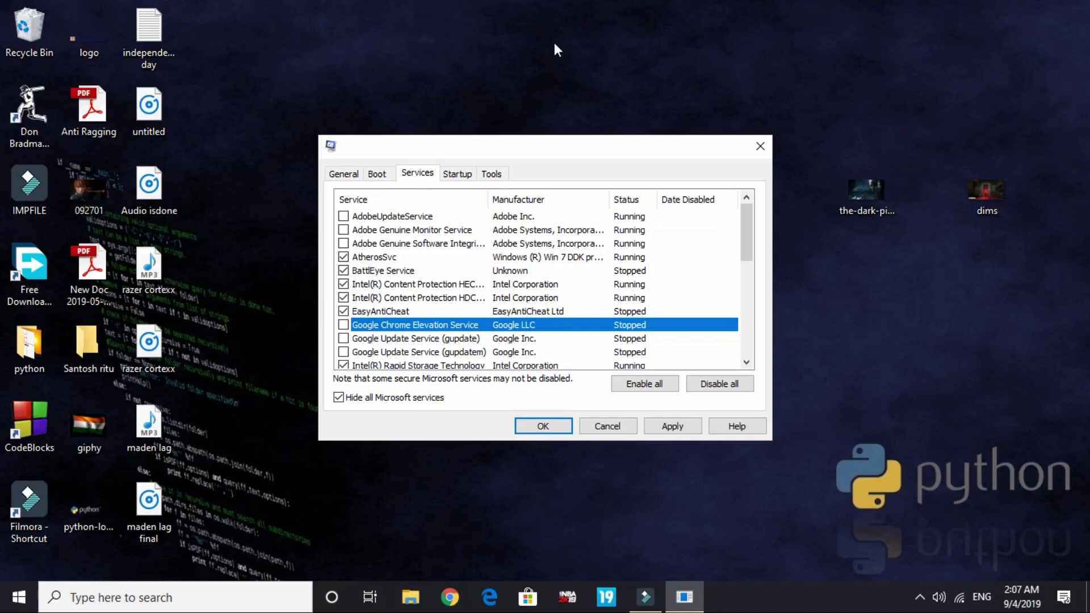
Review the Startup and Tools tabs, then apply the Selective startup configuration from General
{"action": "left_click", "coordinate": [458, 174]}
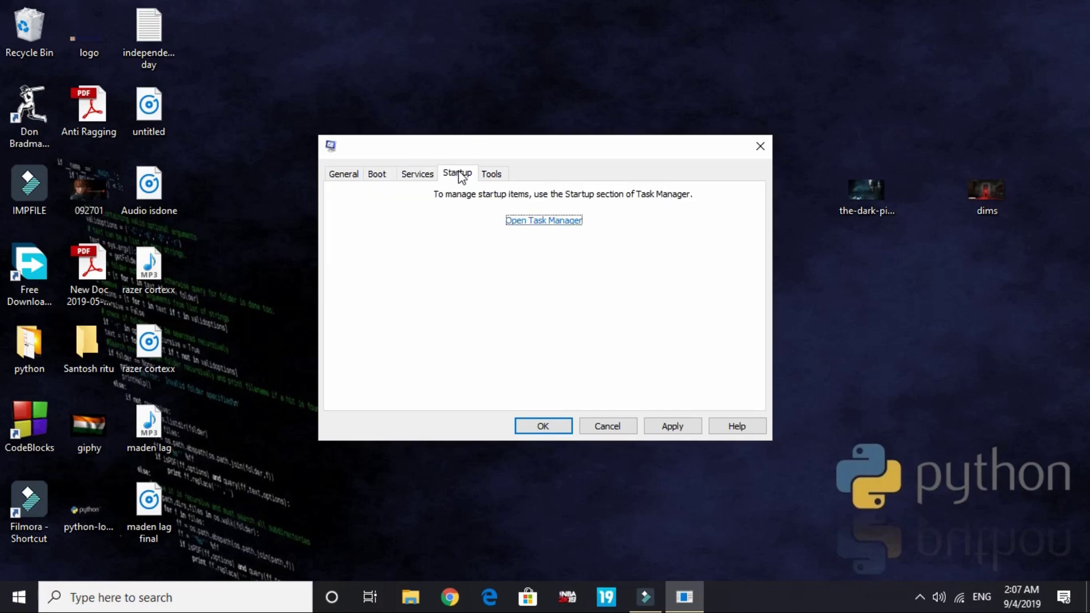
{"action": "left_click", "coordinate": [491, 174]}
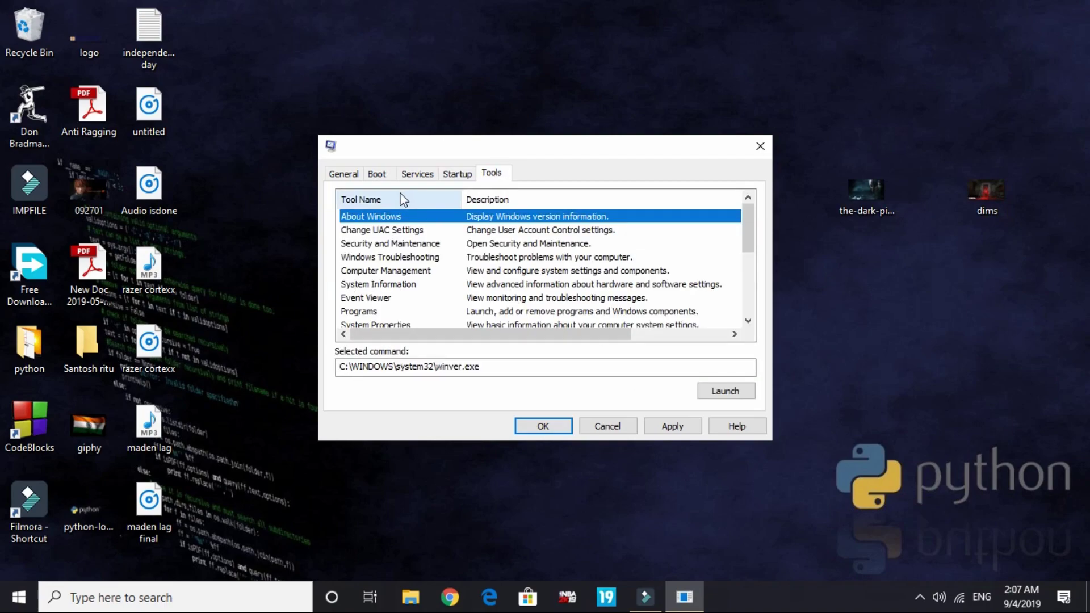
{"action": "left_click", "coordinate": [345, 174]}
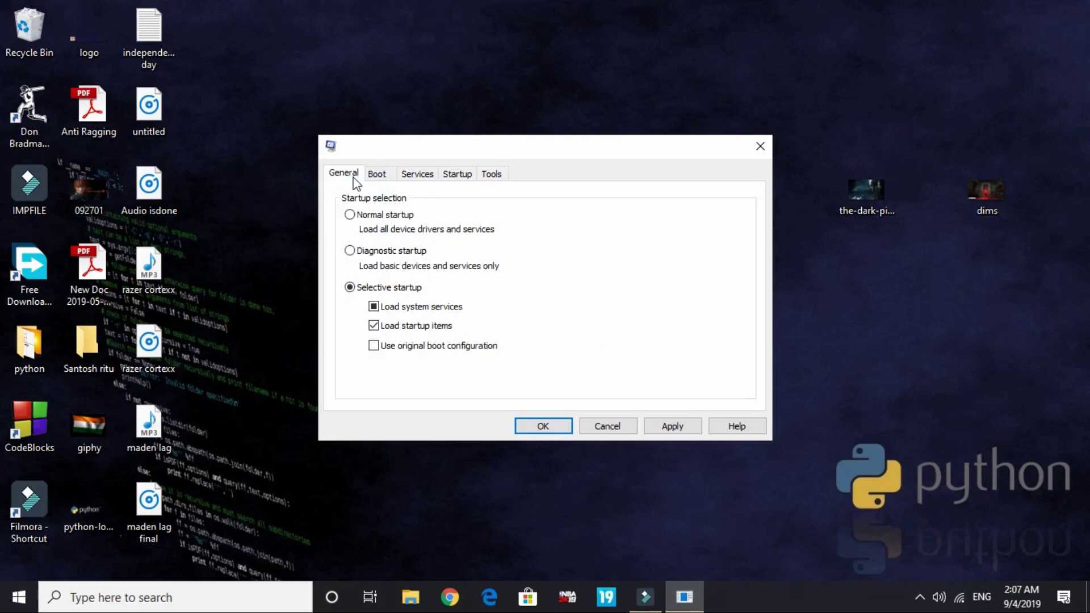
{"action": "left_click", "coordinate": [671, 427]}
Close System Configuration and launch the Run box by searching 'run'
{"action": "key", "text": "Return"}
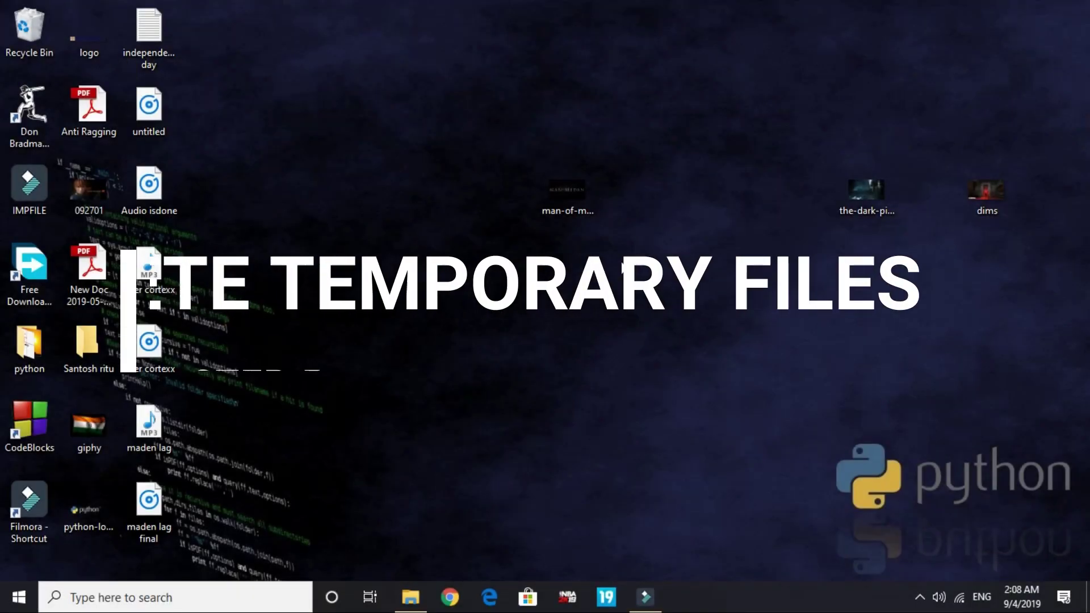
{"action": "left_click", "coordinate": [150, 598]}
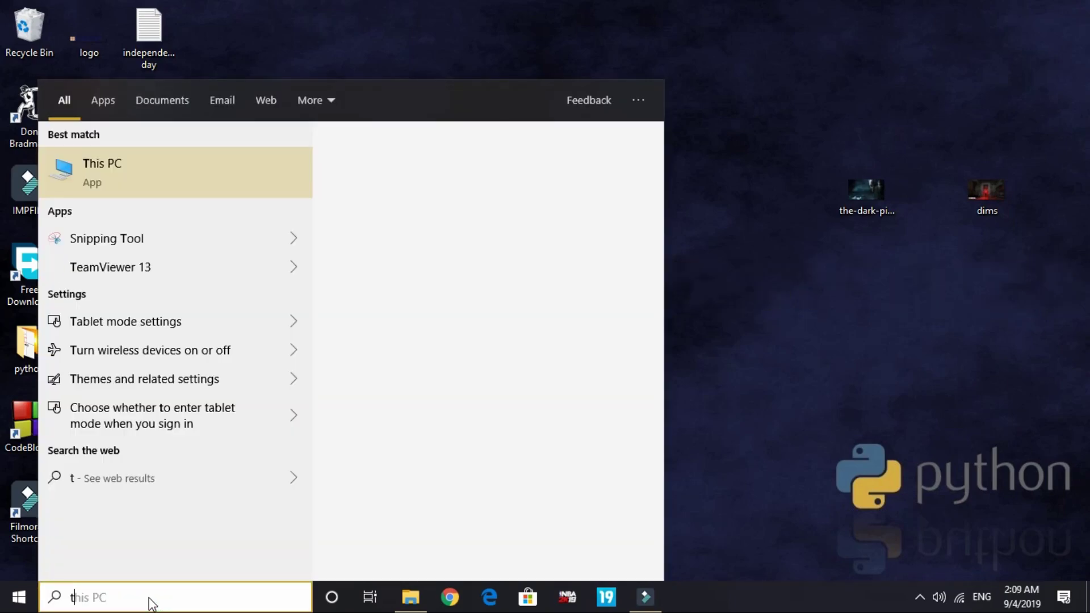
{"action": "key", "text": "BackSpace"}
{"action": "type", "text": "dele"}
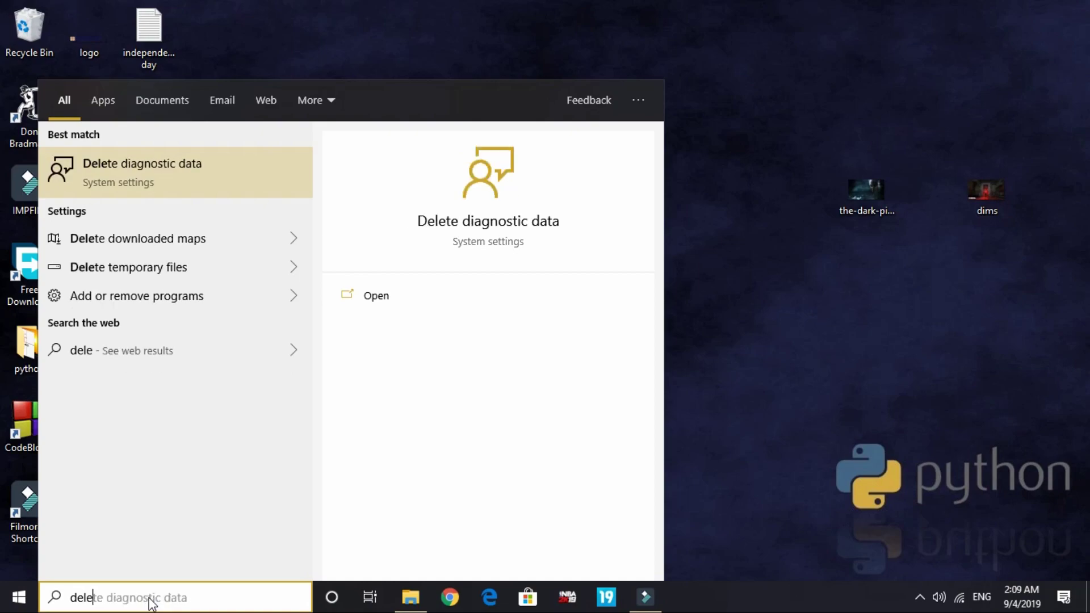
{"action": "key", "text": "BackSpace"}
{"action": "key", "text": "BackSpace"}
{"action": "key", "text": "BackSpace"}
{"action": "key", "text": "BackSpace"}
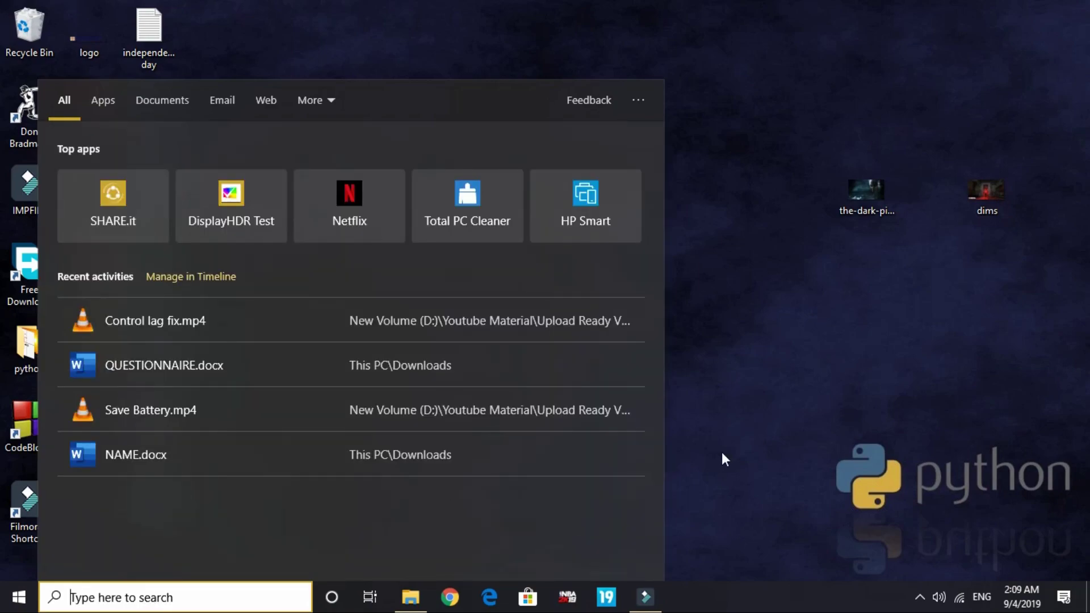
{"action": "type", "text": "run"}
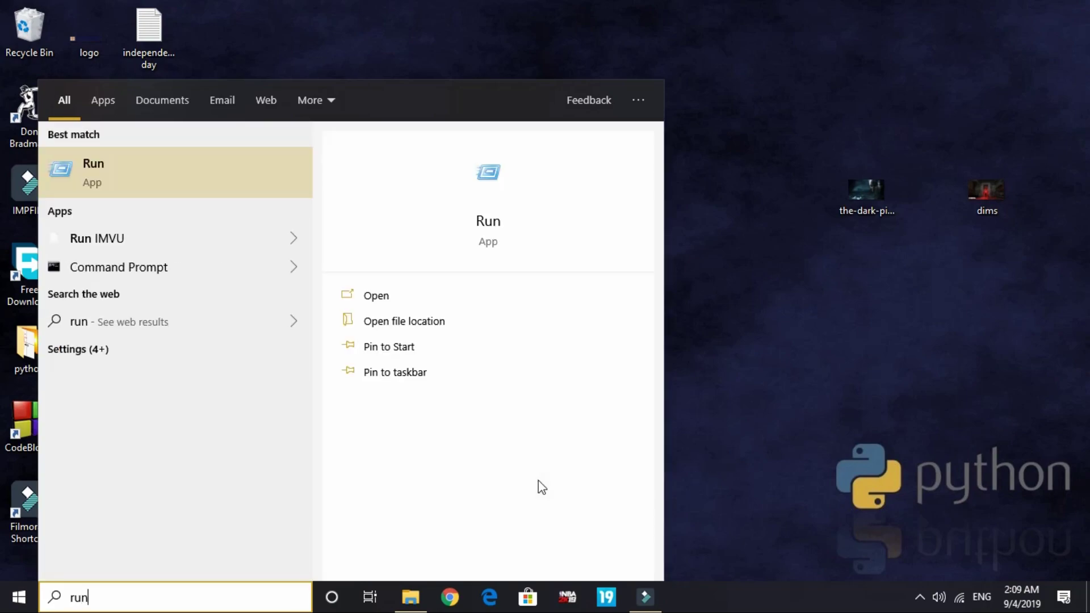
{"action": "key", "text": "Return"}
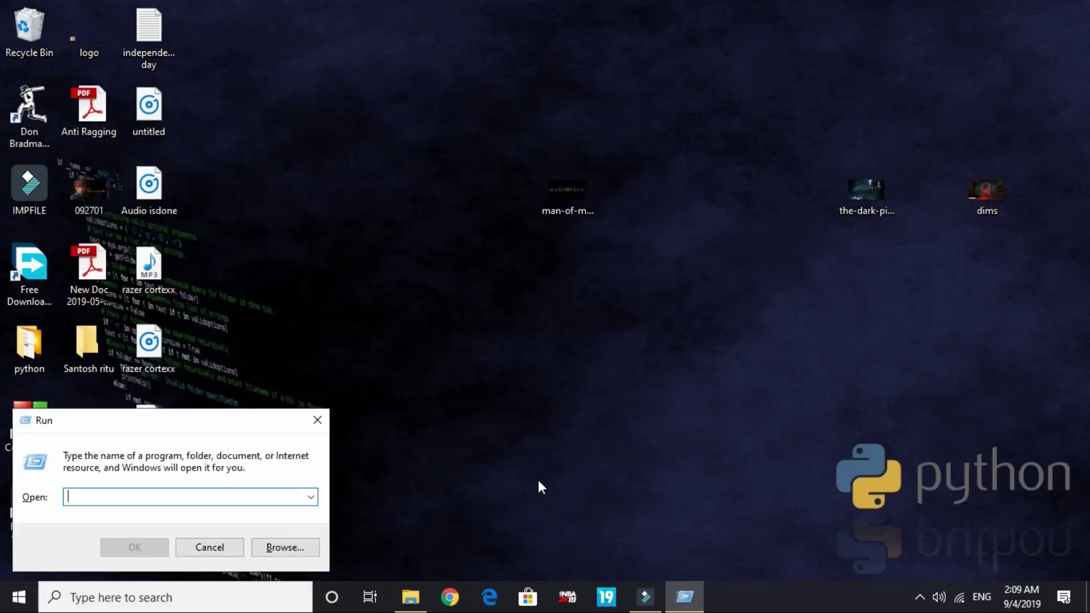
Open the 'temp' folder through Run, find it empty, and close it
{"action": "type", "text": "temp"}
{"action": "key", "text": "Return"}
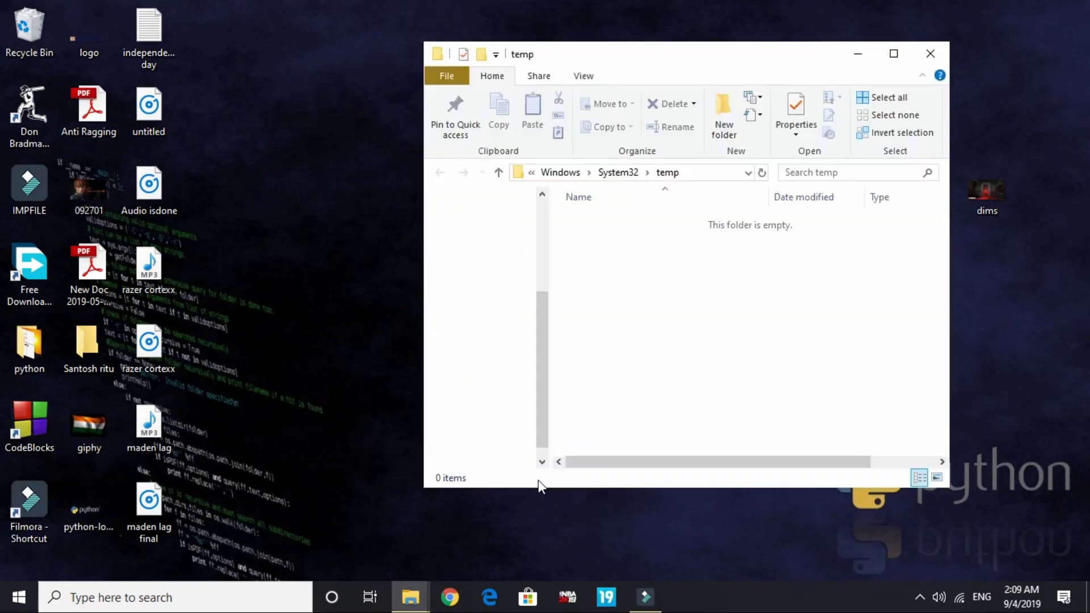
{"action": "left_click", "coordinate": [763, 270]}
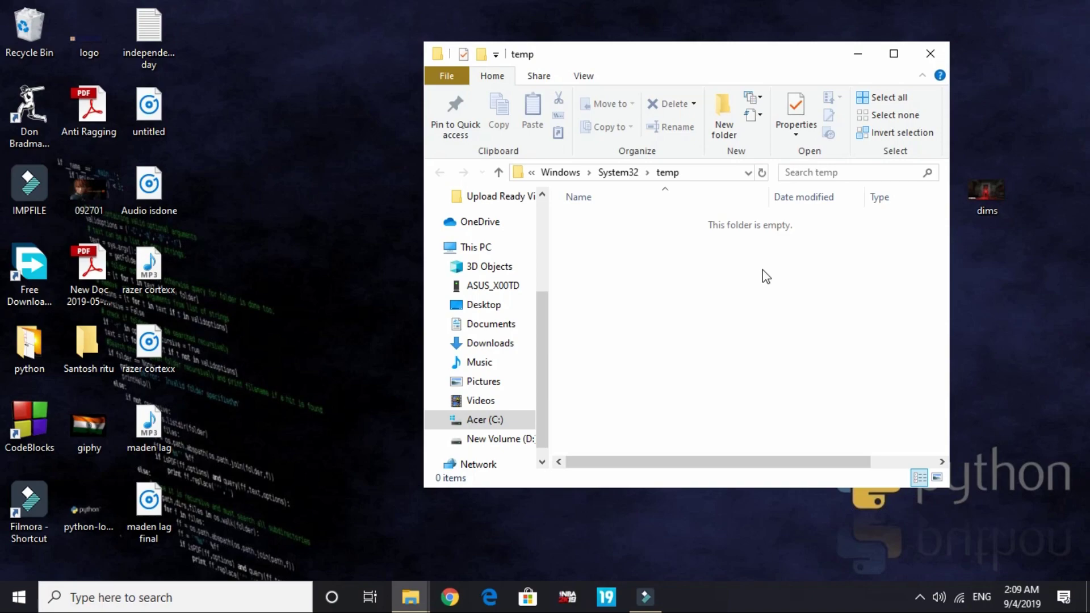
{"action": "left_click", "coordinate": [936, 53]}
Search 'run' again to reopen the Run box
{"action": "left_click", "coordinate": [204, 601]}
{"action": "type", "text": "run"}
{"action": "key", "text": "Return"}
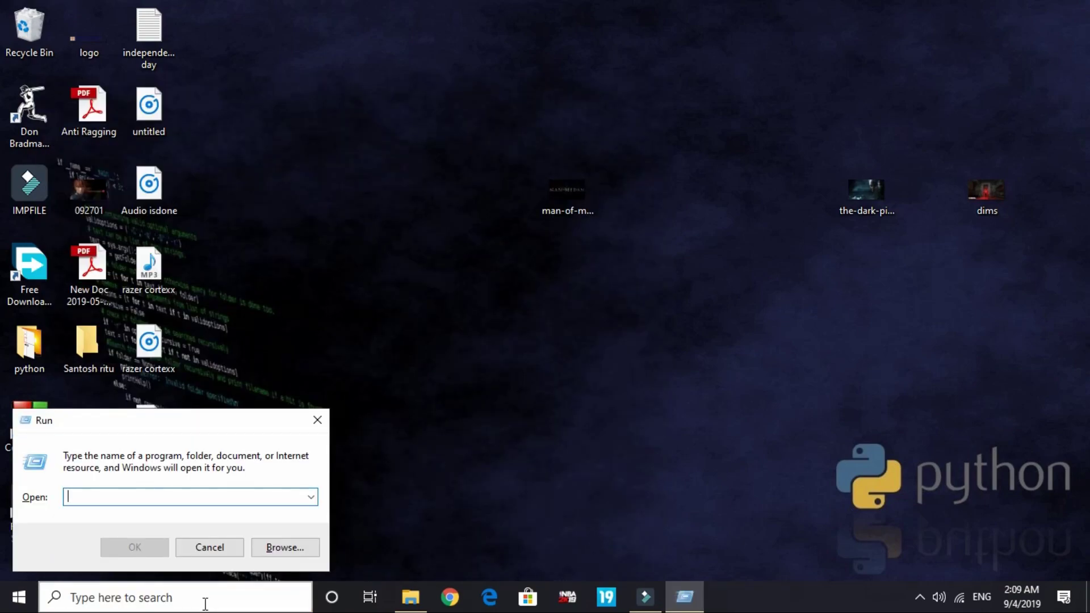
Open %temp% and permanently delete everything, skipping in-use files so only 5 items remain
{"action": "type", "text": "%temp%"}
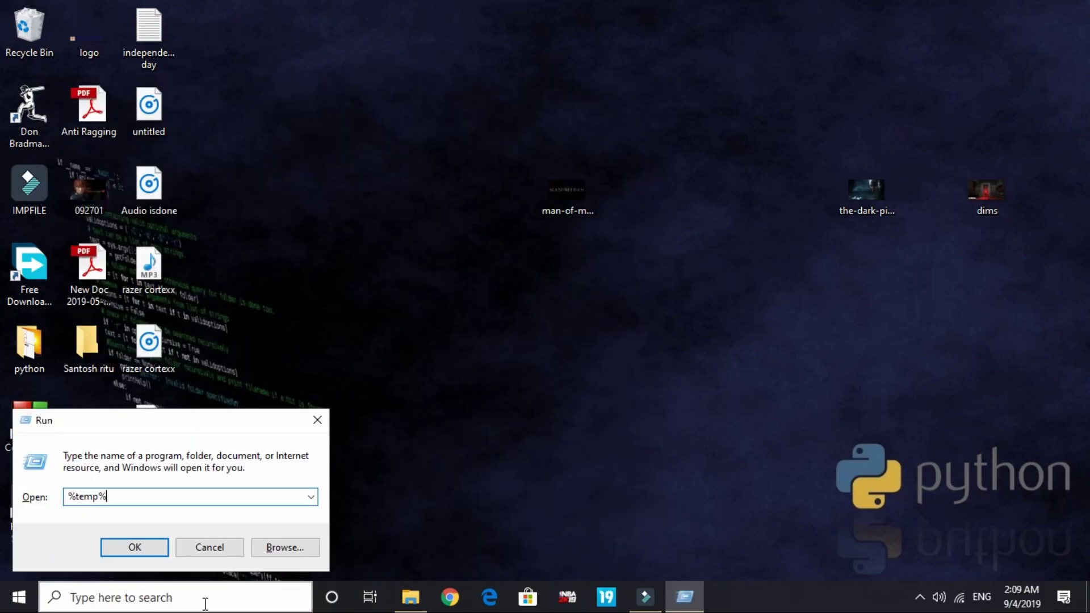
{"action": "key", "text": "Return"}
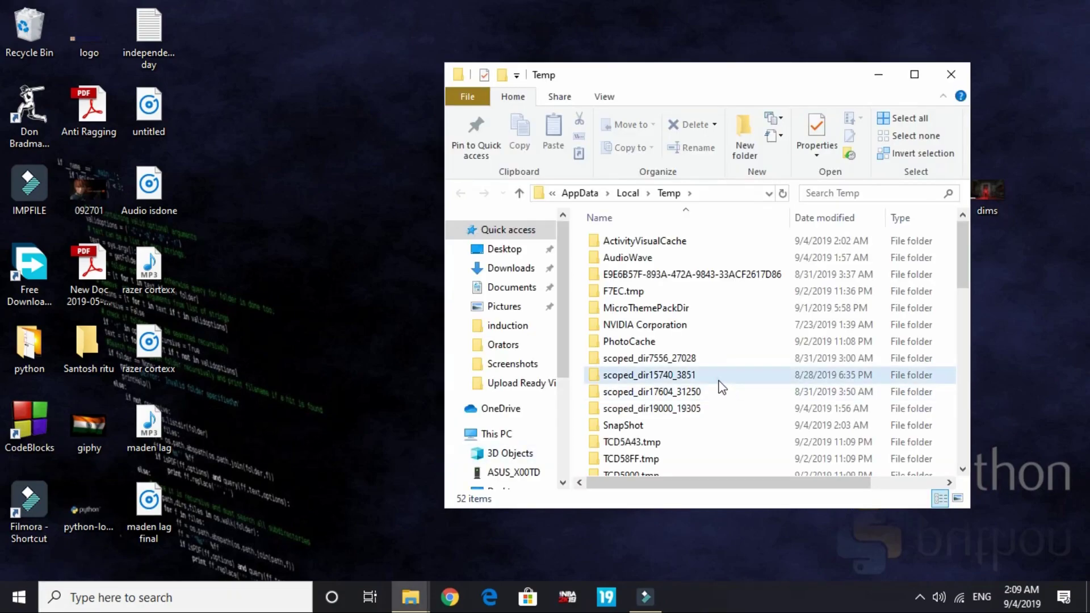
{"action": "key", "text": "ctrl+a"}
{"action": "key", "text": "shift+Delete"}
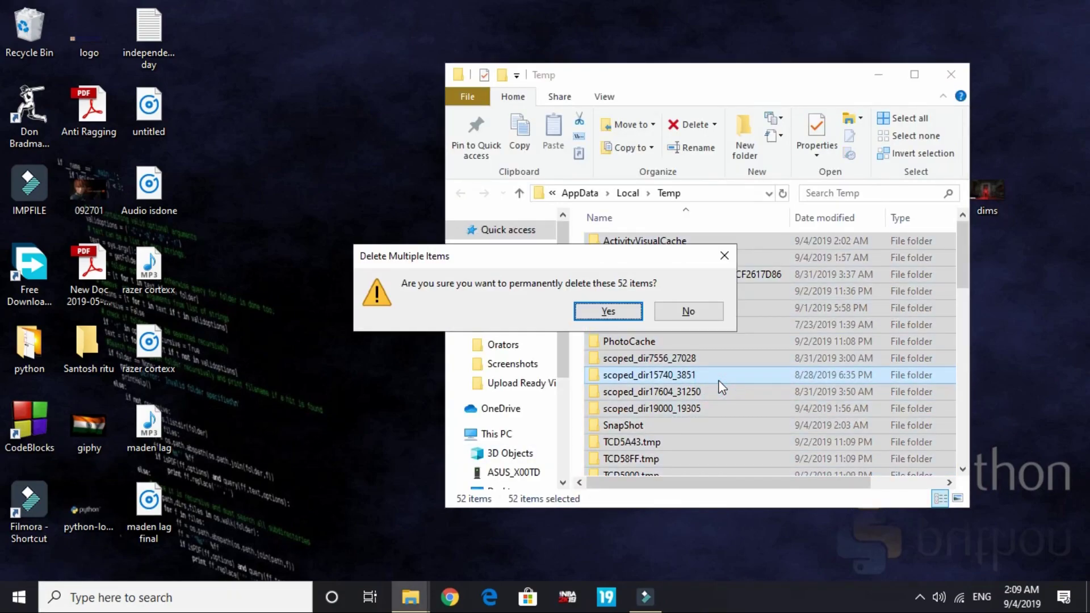
{"action": "key", "text": "Return"}
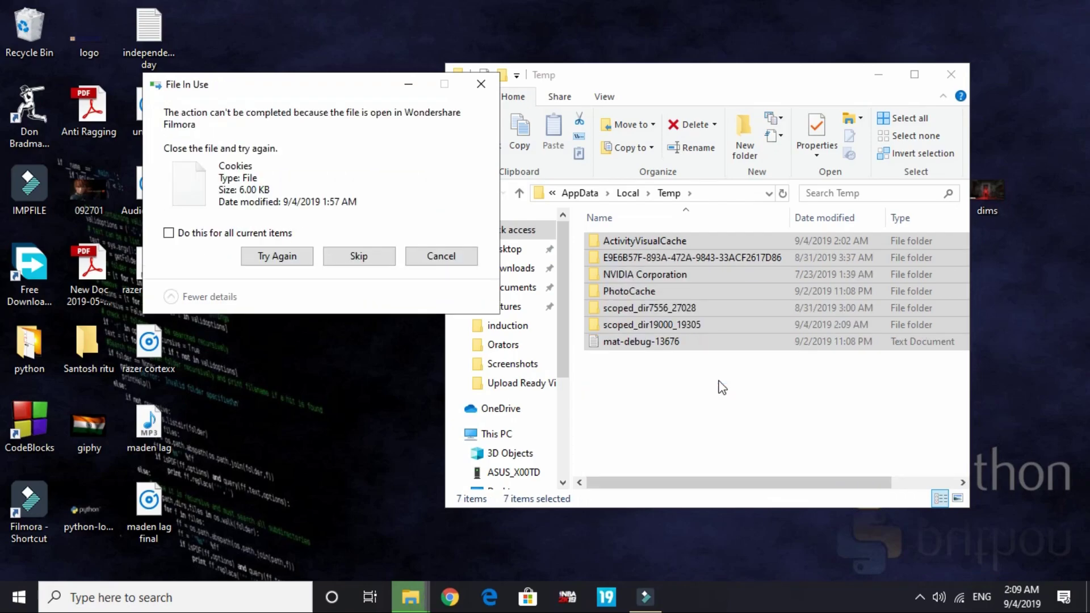
{"action": "left_click", "coordinate": [262, 231]}
{"action": "left_click", "coordinate": [386, 259]}
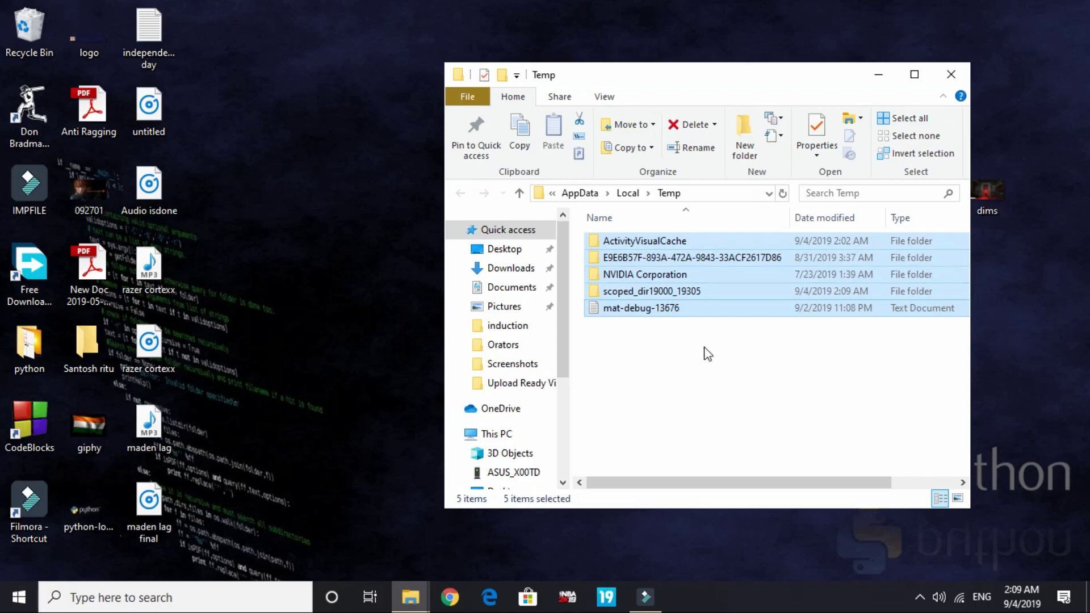
Navigate from This PC to the Prefetch folder in C:\Windows
{"action": "left_click", "coordinate": [493, 434]}
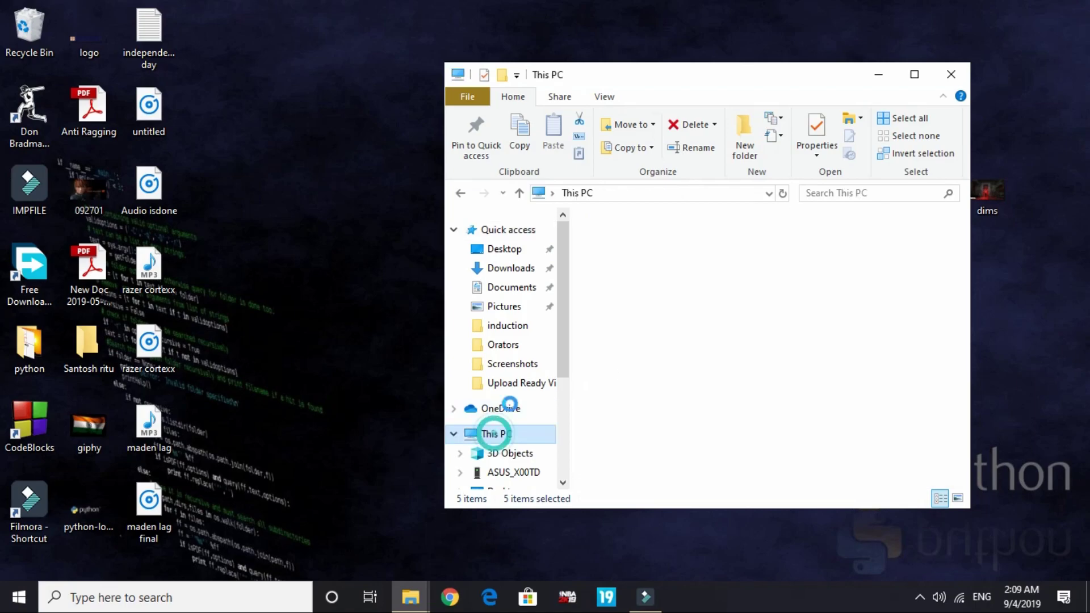
{"action": "double_click", "coordinate": [692, 80]}
{"action": "double_click", "coordinate": [380, 311]}
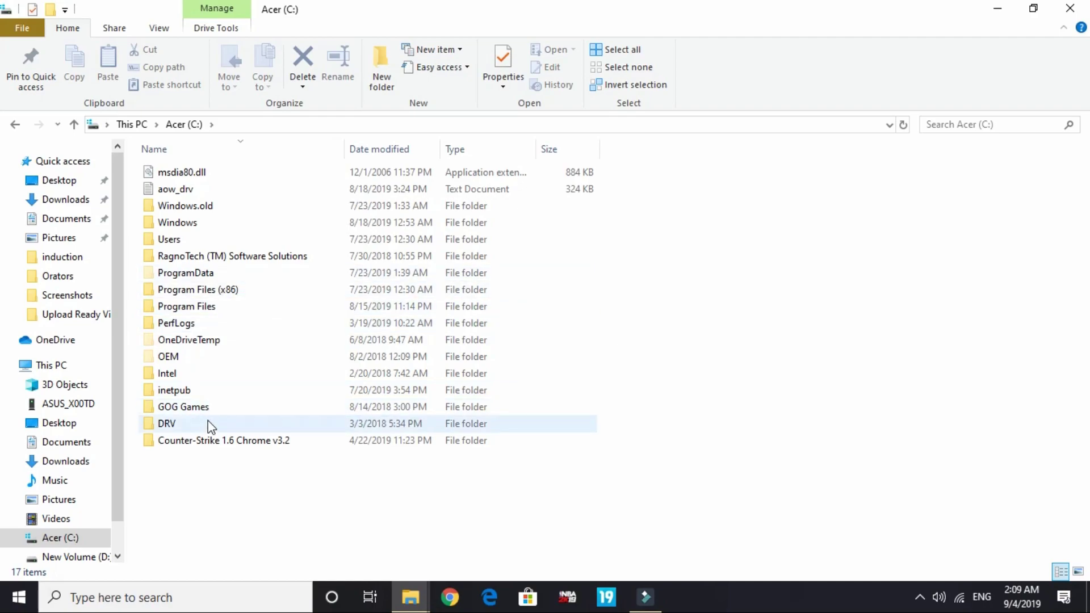
{"action": "left_click", "coordinate": [212, 360]}
{"action": "key", "text": "Up"}
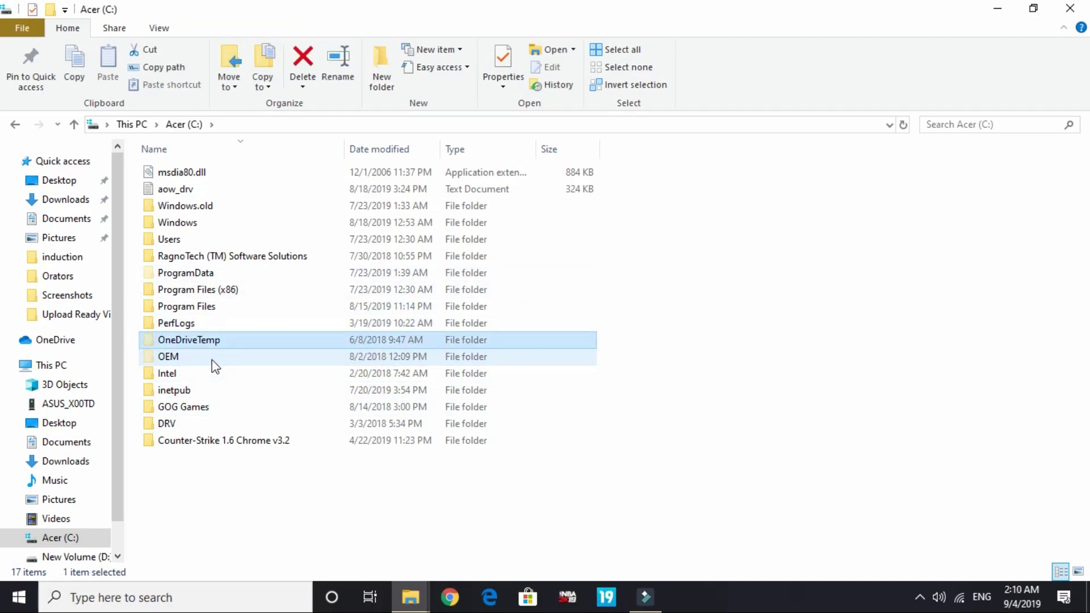
{"action": "key", "text": "Up"}
{"action": "key", "text": "Up"}
{"action": "key", "text": "Up"}
{"action": "key", "text": "Up"}
{"action": "key", "text": "Up"}
{"action": "key", "text": "Up"}
{"action": "key", "text": "Up"}
{"action": "key", "text": "Return"}
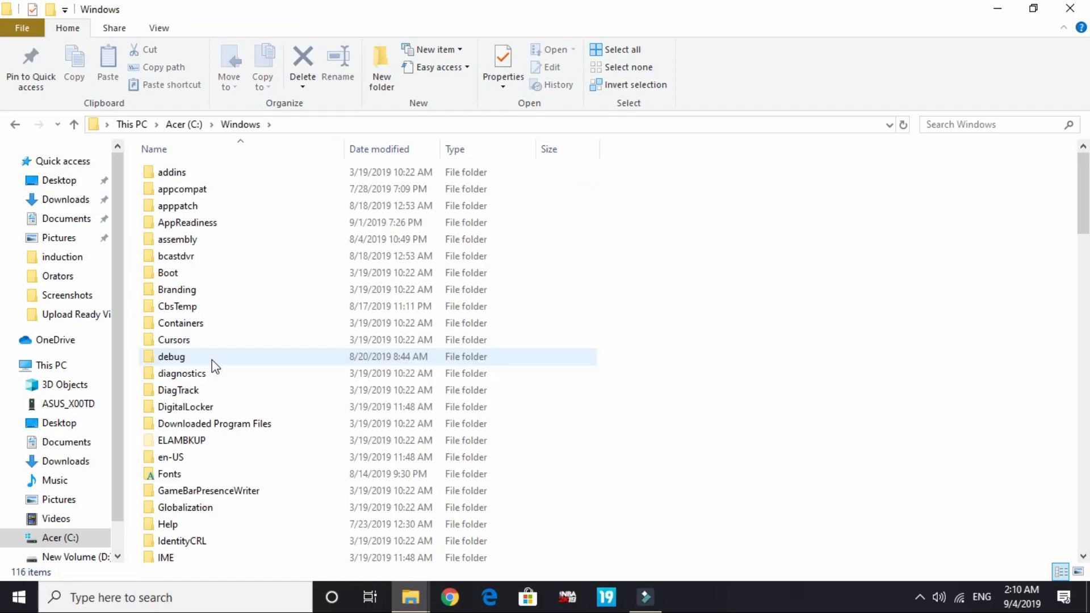
{"action": "key", "text": "p"}
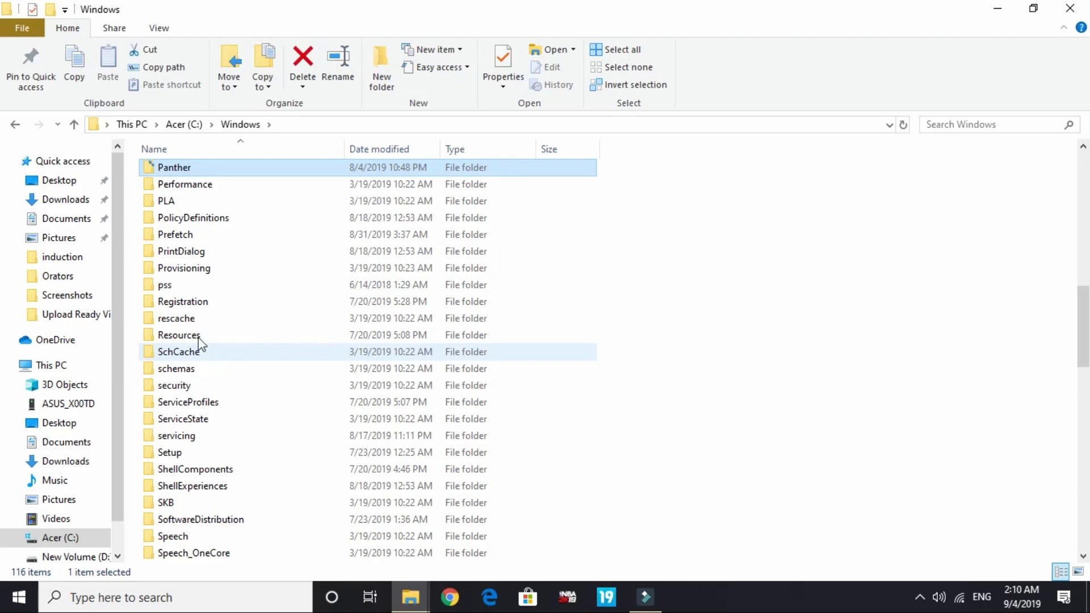
{"action": "left_click", "coordinate": [185, 236]}
{"action": "double_click", "coordinate": [184, 237]}
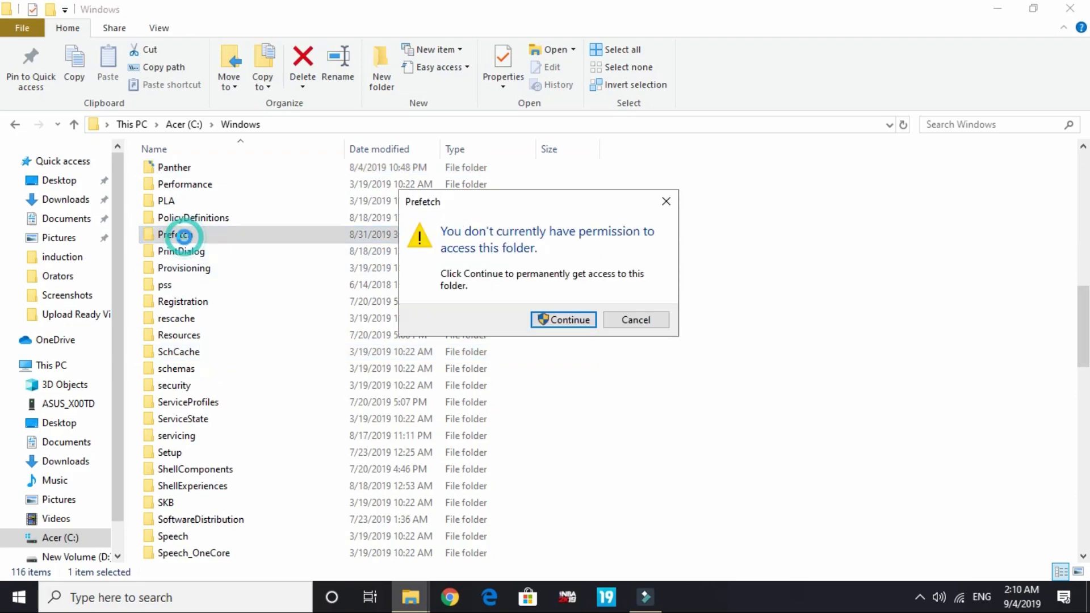
Grant access, permanently delete all 148 Prefetch items, then show the desktop
{"action": "left_click", "coordinate": [559, 319]}
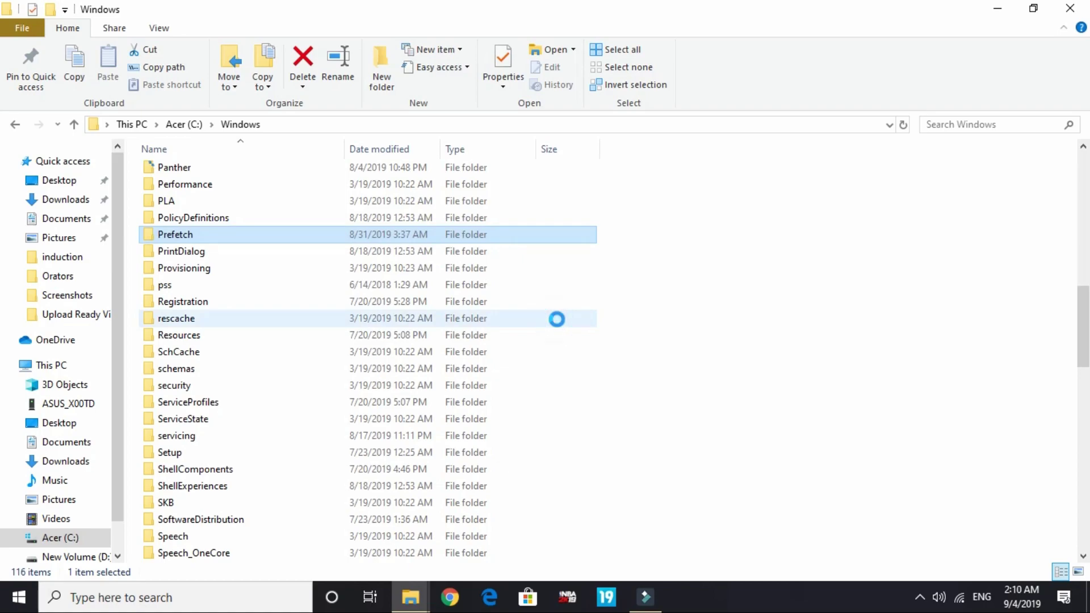
{"action": "left_click", "coordinate": [796, 350]}
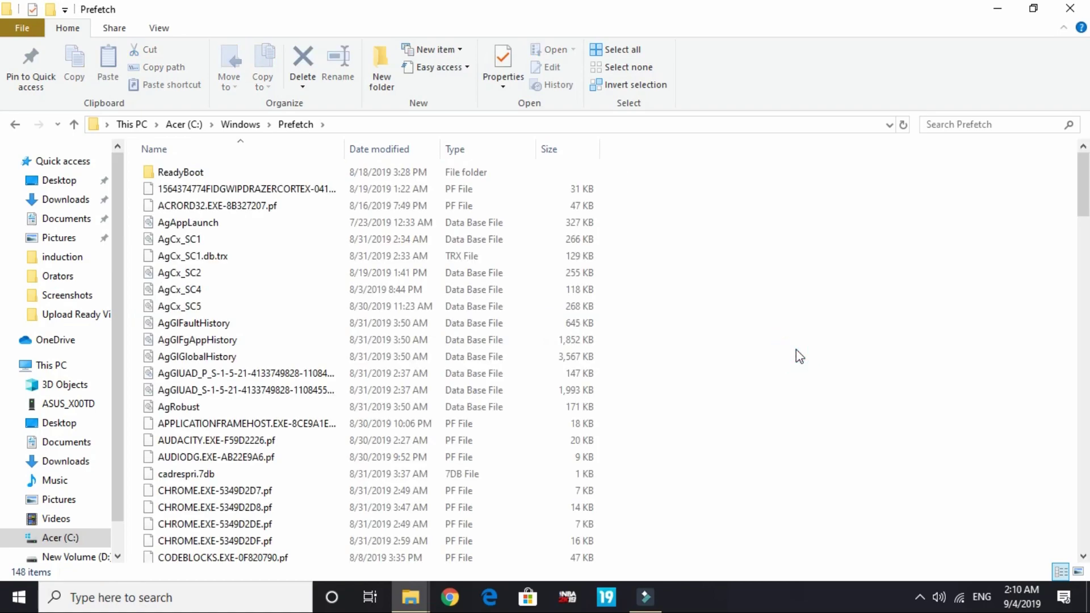
{"action": "key", "text": "ctrl+a"}
{"action": "key", "text": "shift+Delete"}
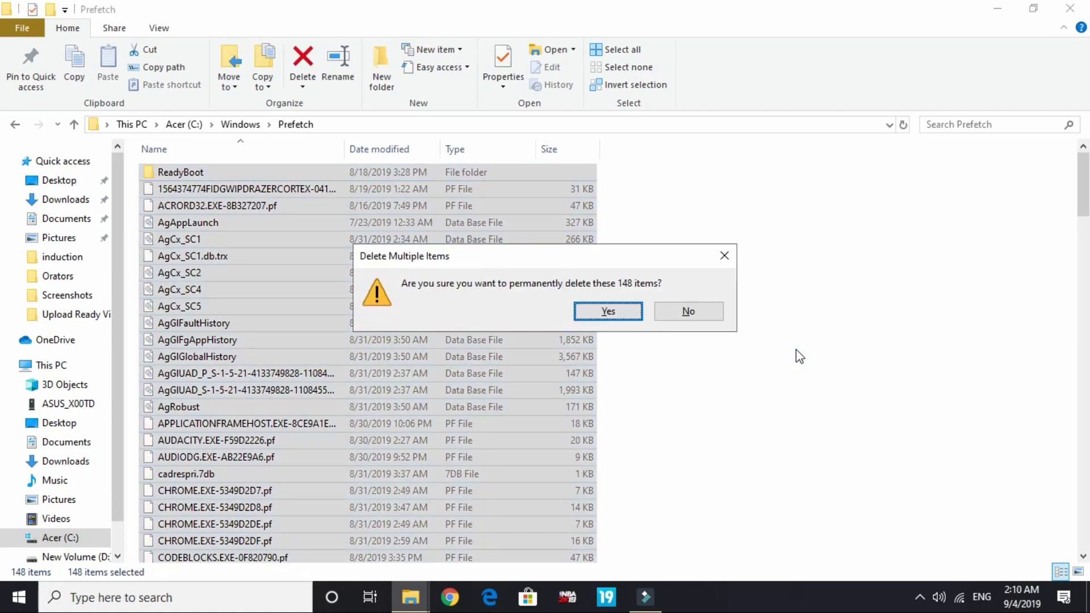
{"action": "key", "text": "Return"}
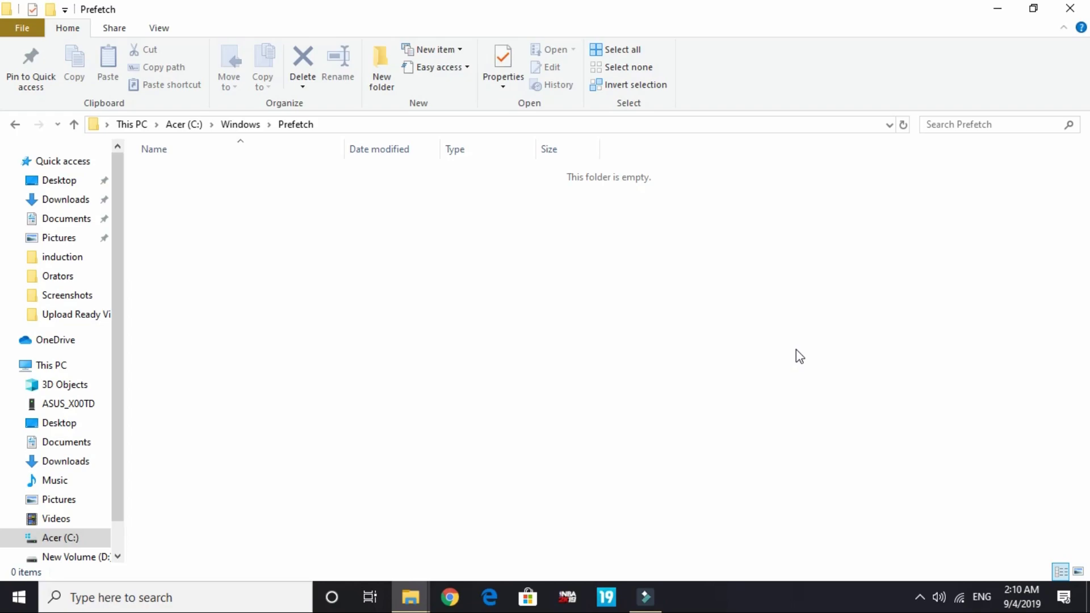
{"action": "key", "text": "super+d"}
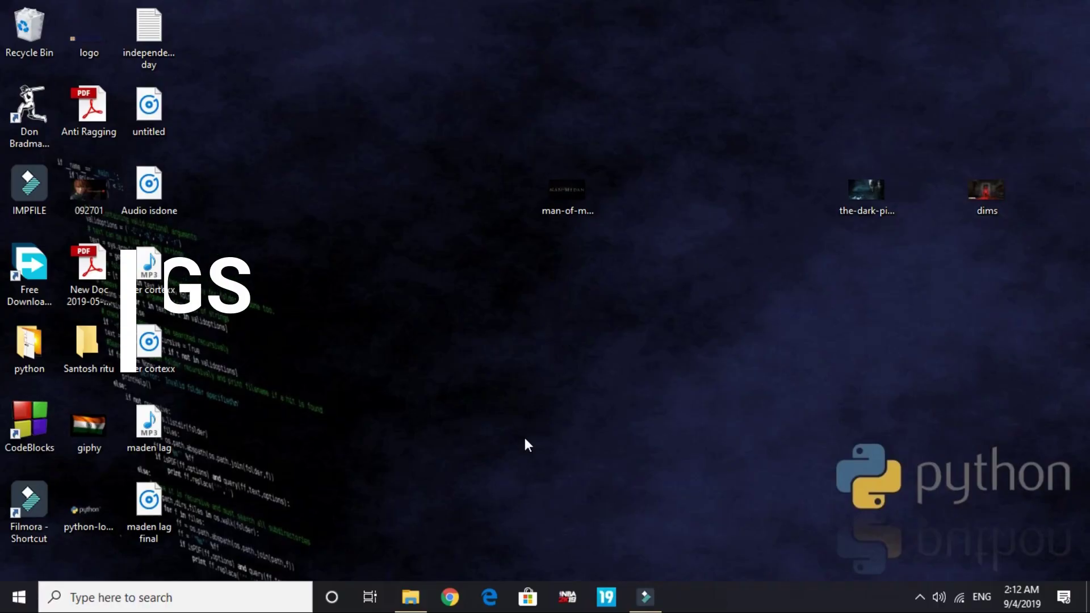
Open Advanced system settings from This PC's Properties in File Explorer
{"action": "left_click", "coordinate": [410, 596]}
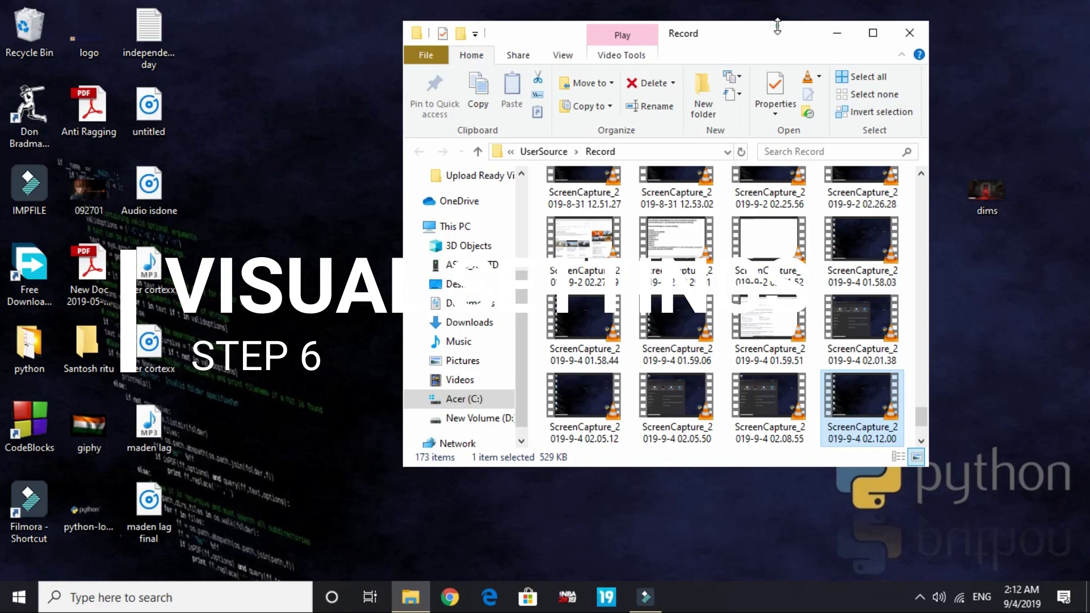
{"action": "left_click_drag", "start_coordinate": [778, 29], "coordinate": [764, 36]}
{"action": "double_click", "coordinate": [740, 41]}
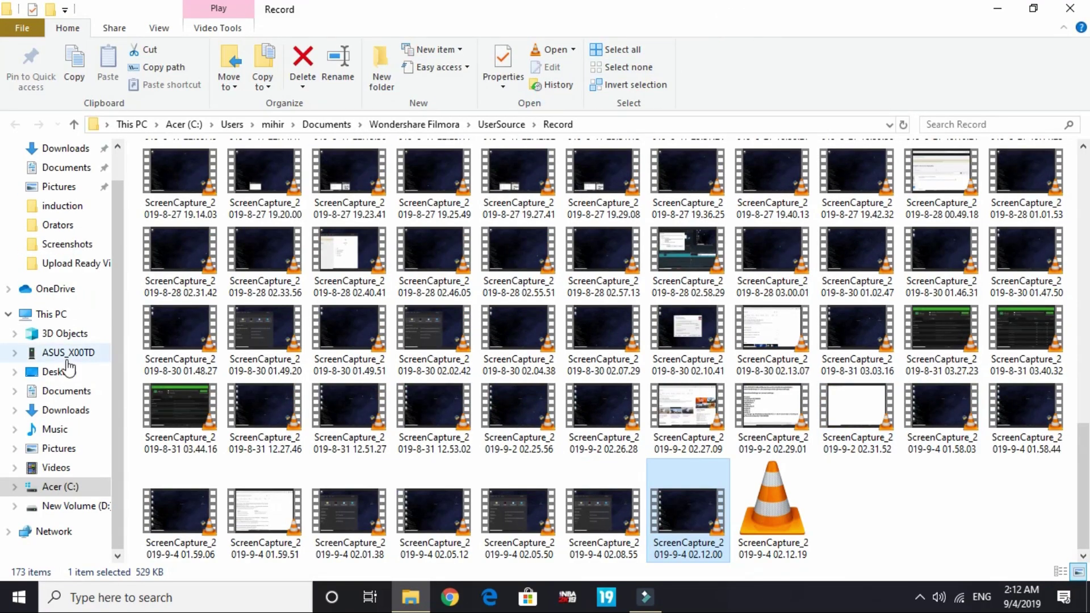
{"action": "left_click", "coordinate": [51, 314]}
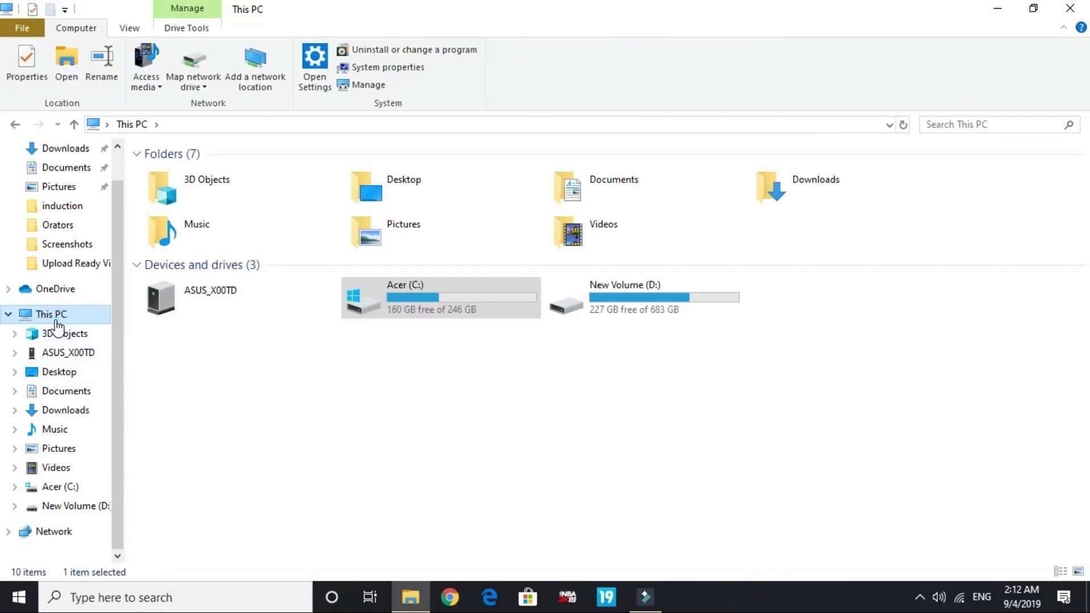
{"action": "right_click", "coordinate": [56, 321]}
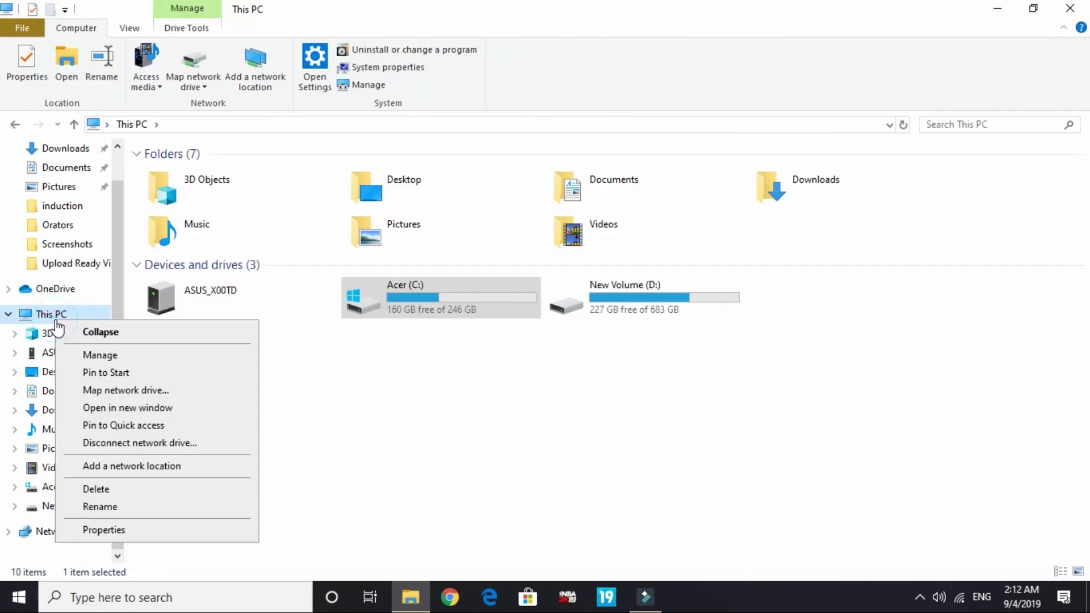
{"action": "left_click", "coordinate": [124, 531]}
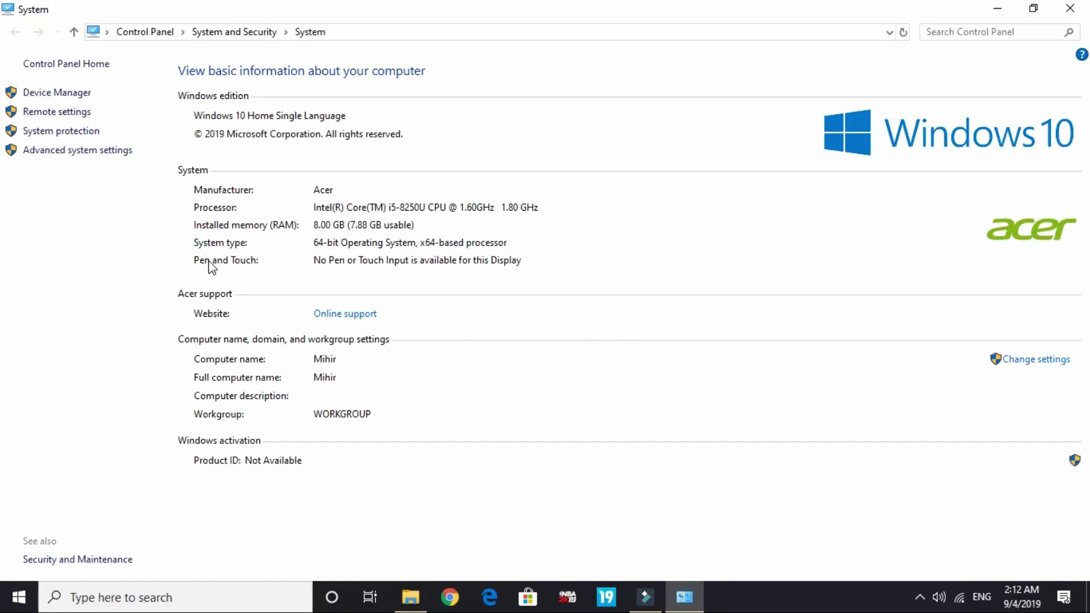
{"action": "left_click", "coordinate": [89, 151]}
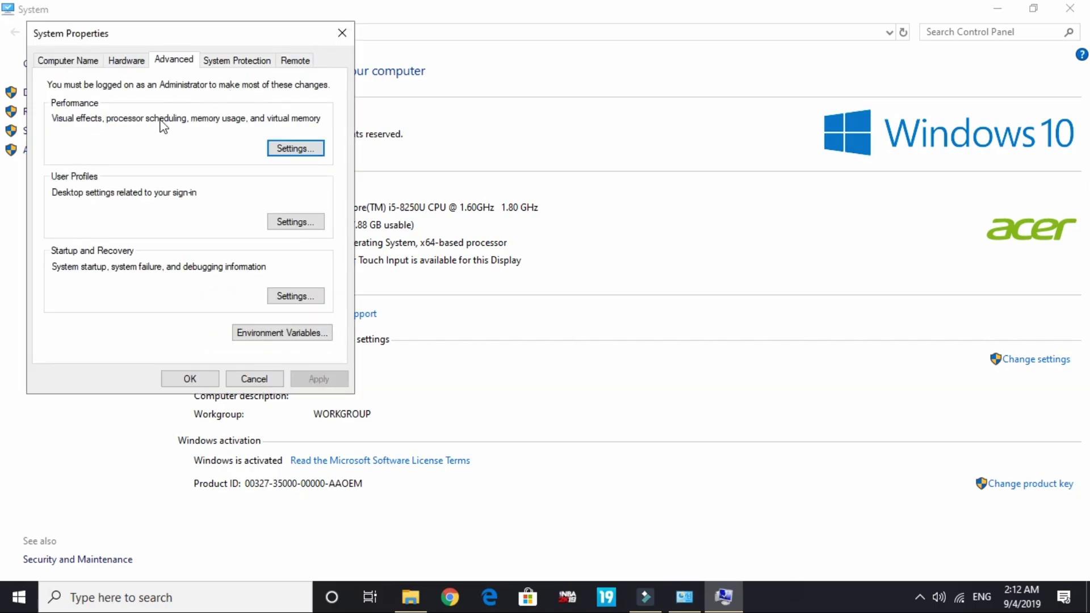
Set Adjust for best performance, keep Smooth edges of screen fonts and Show thumbnails instead of icons, and apply
{"action": "left_click", "coordinate": [291, 152]}
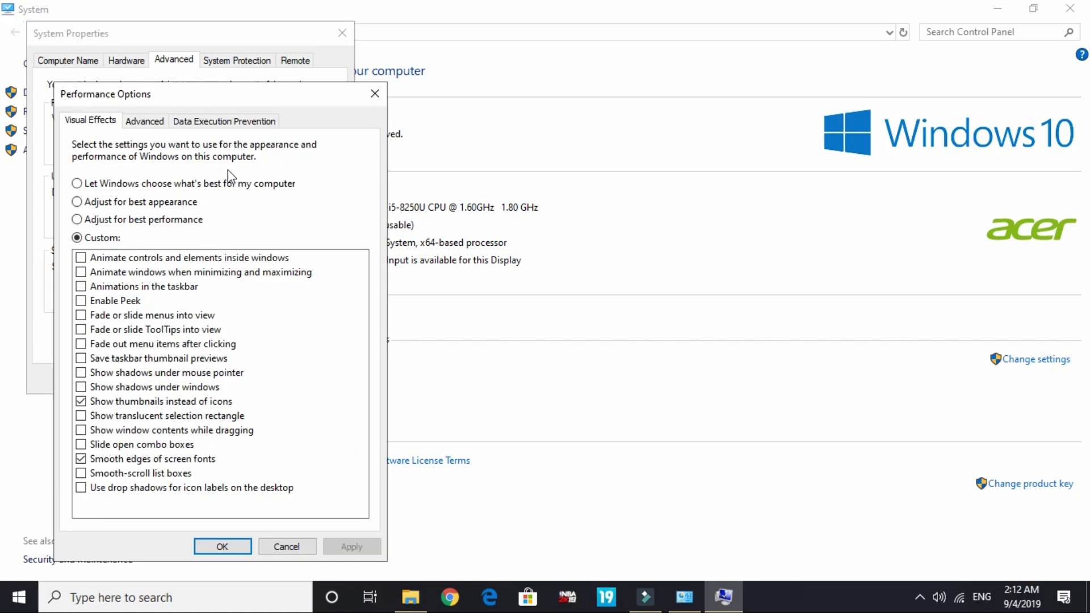
{"action": "left_click", "coordinate": [95, 187]}
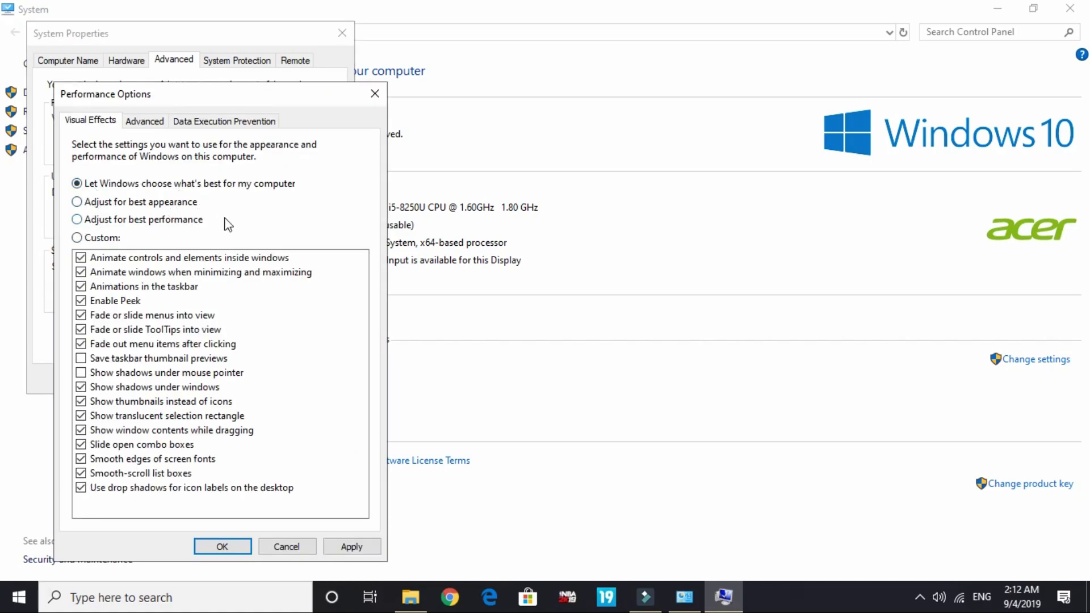
{"action": "left_click", "coordinate": [105, 238]}
{"action": "left_click", "coordinate": [77, 219]}
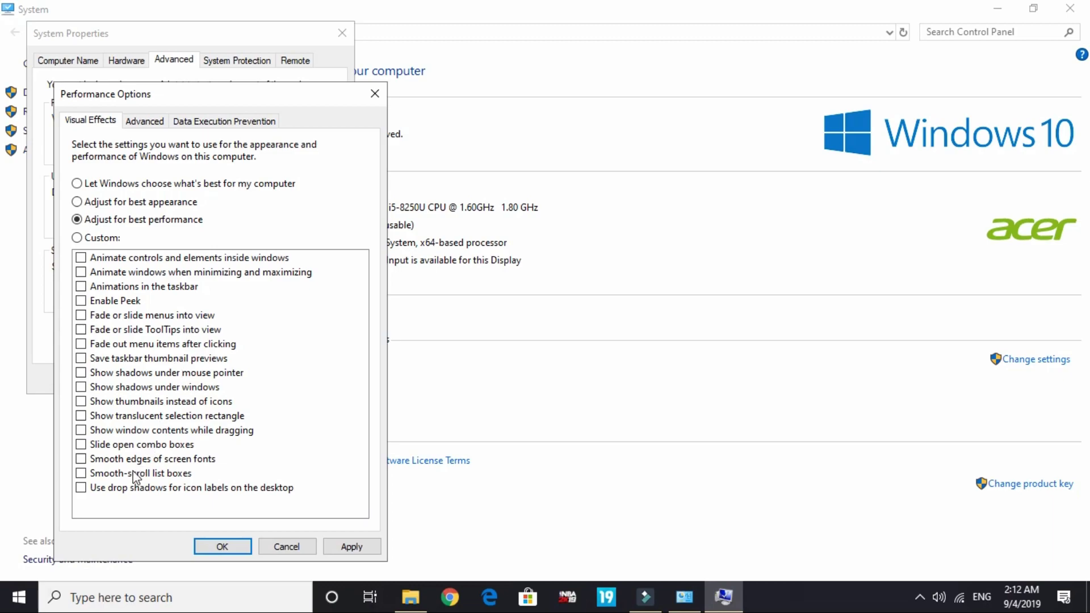
{"action": "left_click", "coordinate": [81, 460]}
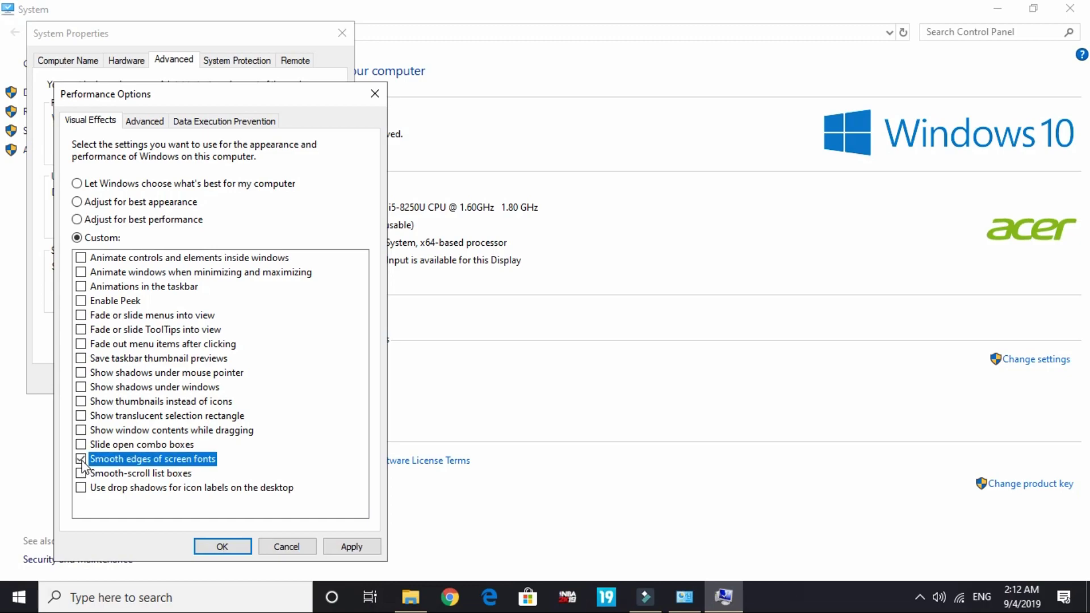
{"action": "left_click", "coordinate": [82, 402]}
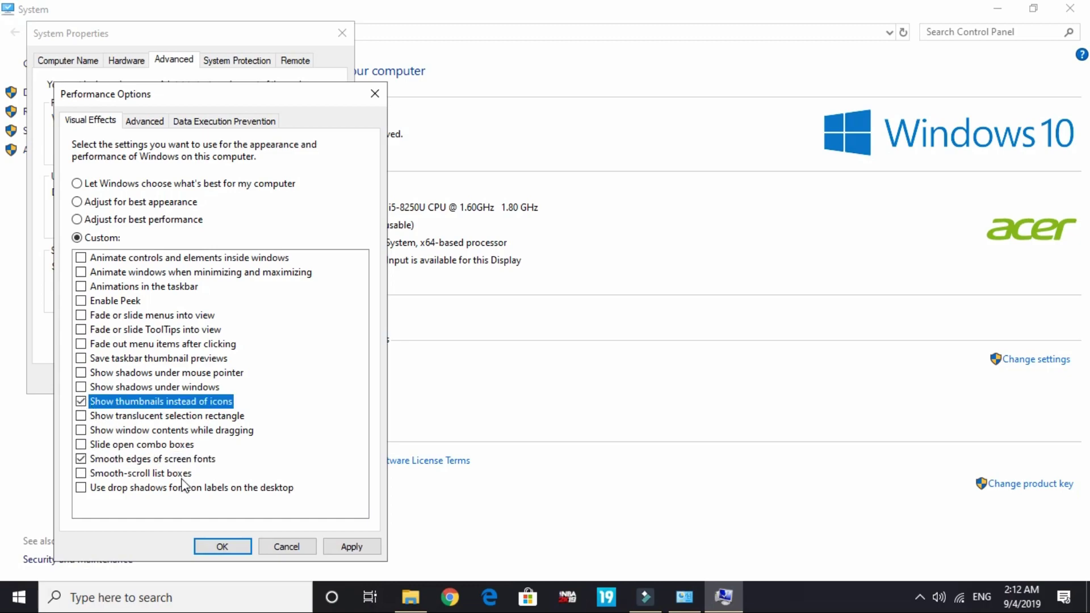
{"action": "left_click", "coordinate": [351, 545]}
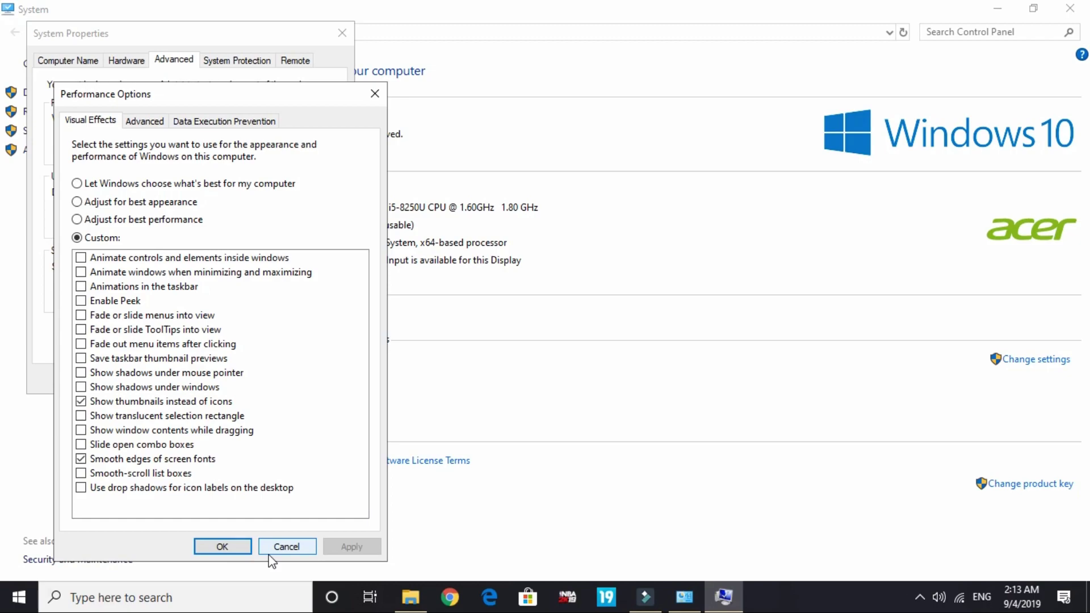
Close Performance Options and System Properties with OK, then minimize everything to the desktop
{"action": "left_click", "coordinate": [243, 547]}
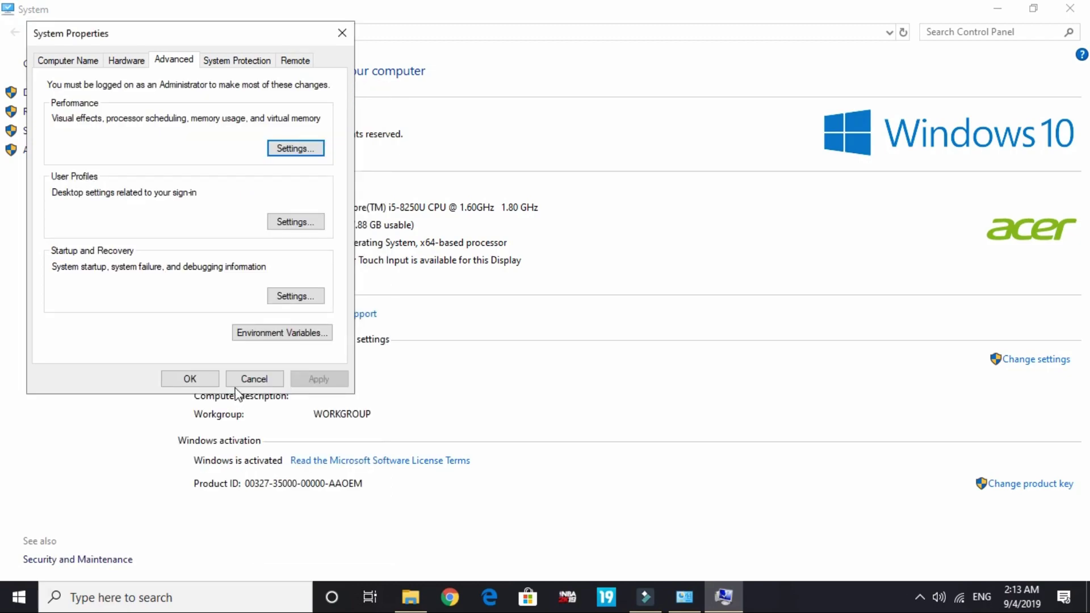
{"action": "left_click", "coordinate": [189, 378]}
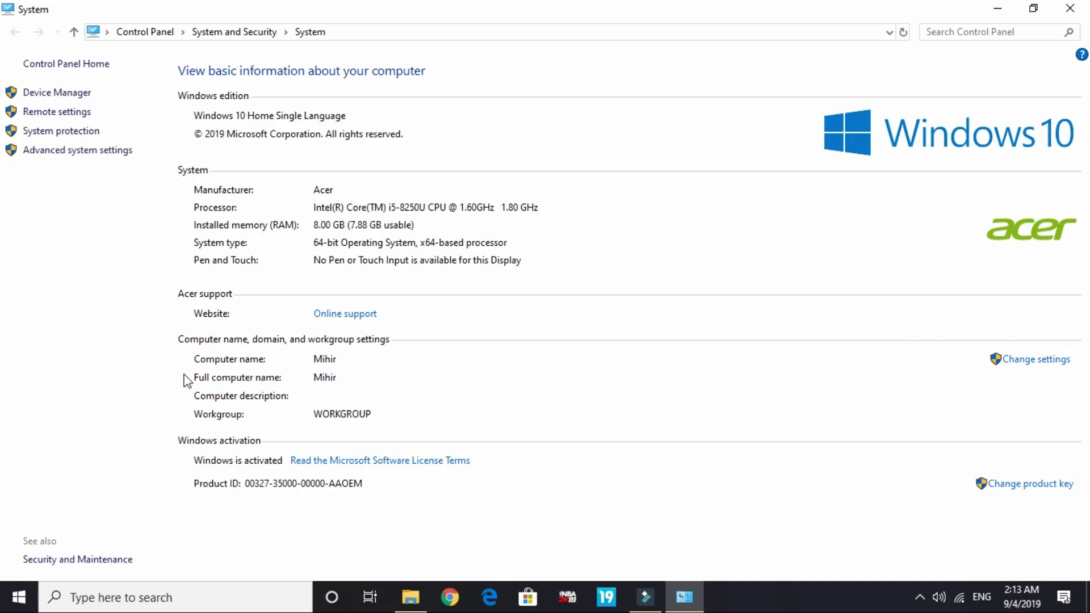
{"action": "key", "text": "super+d"}
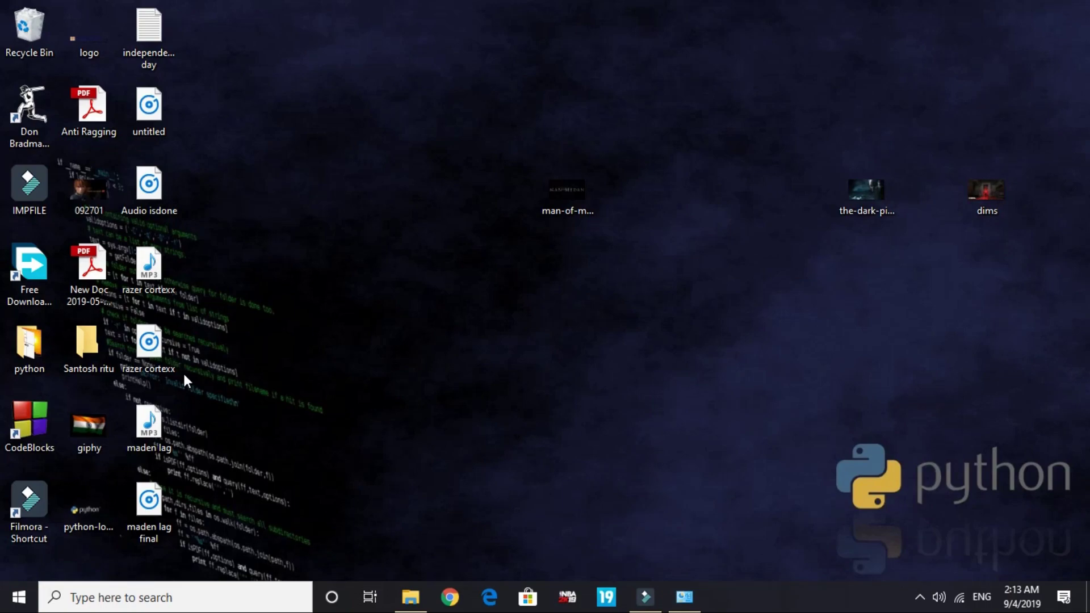